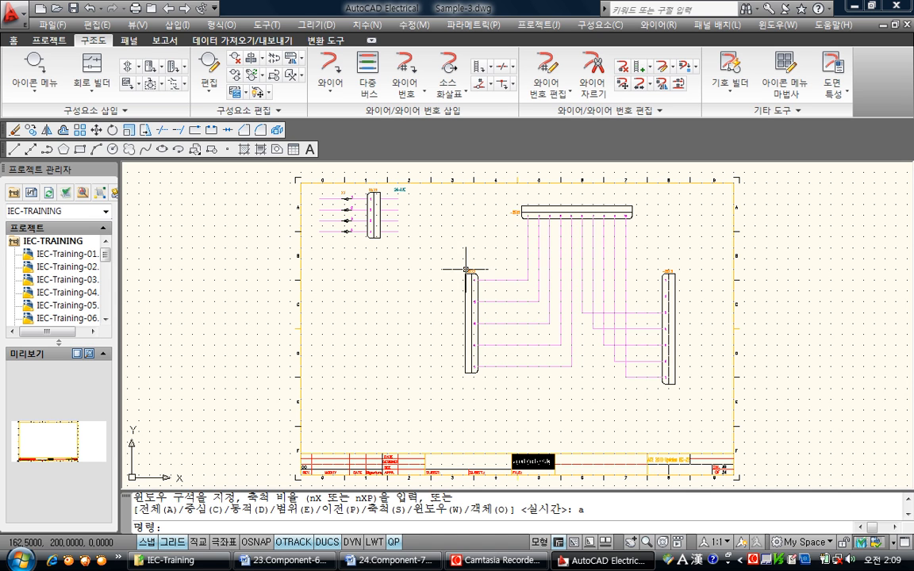
Step: Insert a parent cable marker on the uppermost of the four wires entering connector 24X1, before the X1 symbol
{"action": "left_click", "coordinate": [48, 71]}
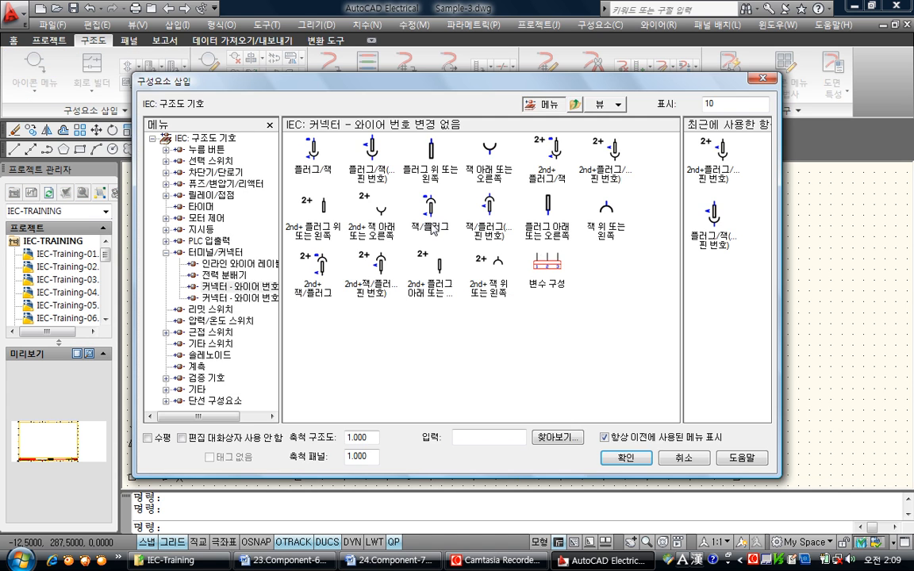
{"action": "left_click", "coordinate": [684, 458]}
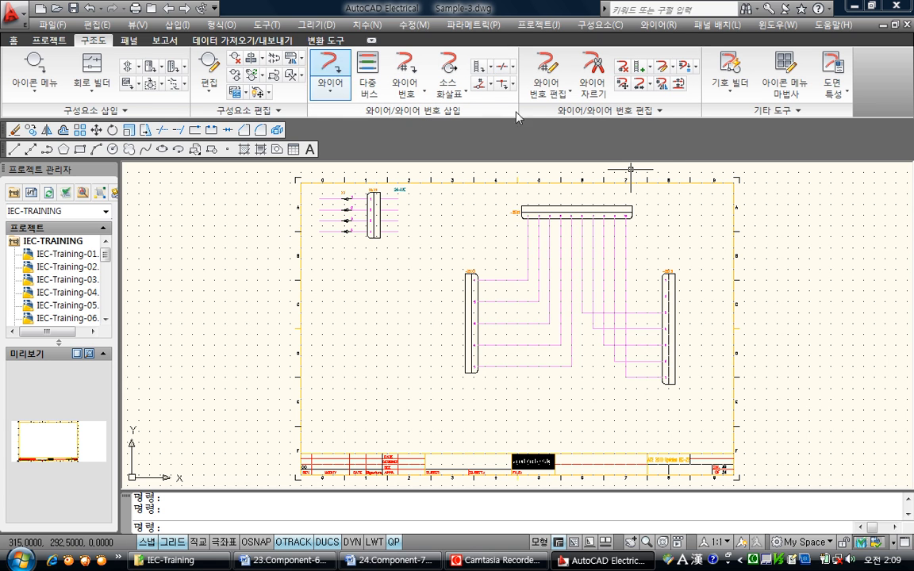
{"action": "left_click", "coordinate": [502, 69]}
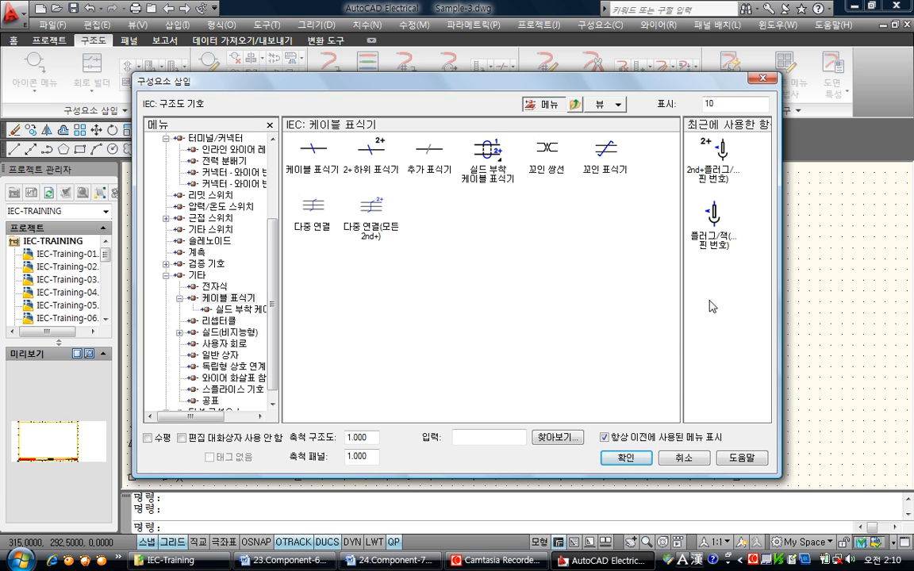
{"action": "left_click", "coordinate": [318, 154]}
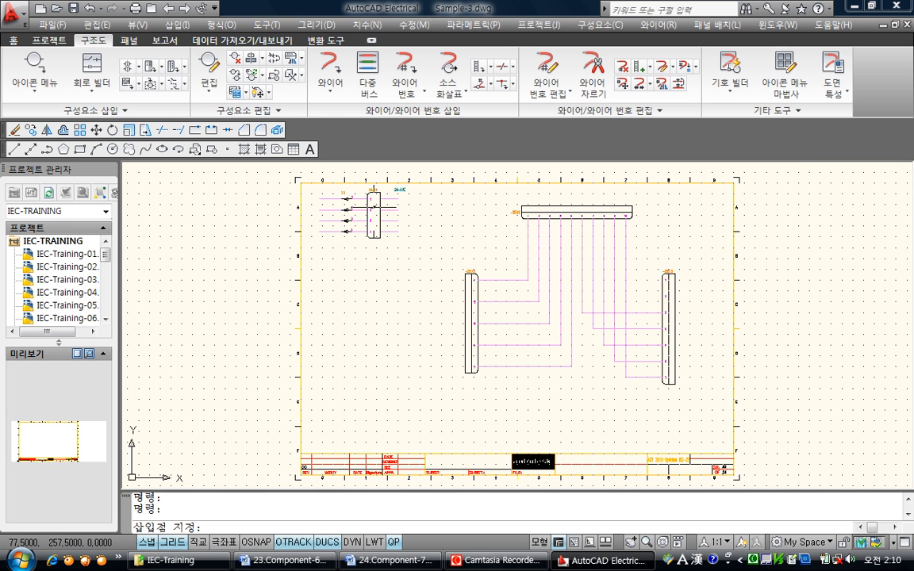
{"action": "scroll", "coordinate": [338, 208], "scroll_direction": "up", "scroll_amount": 2}
{"action": "scroll", "coordinate": [338, 208], "scroll_direction": "up", "scroll_amount": 2}
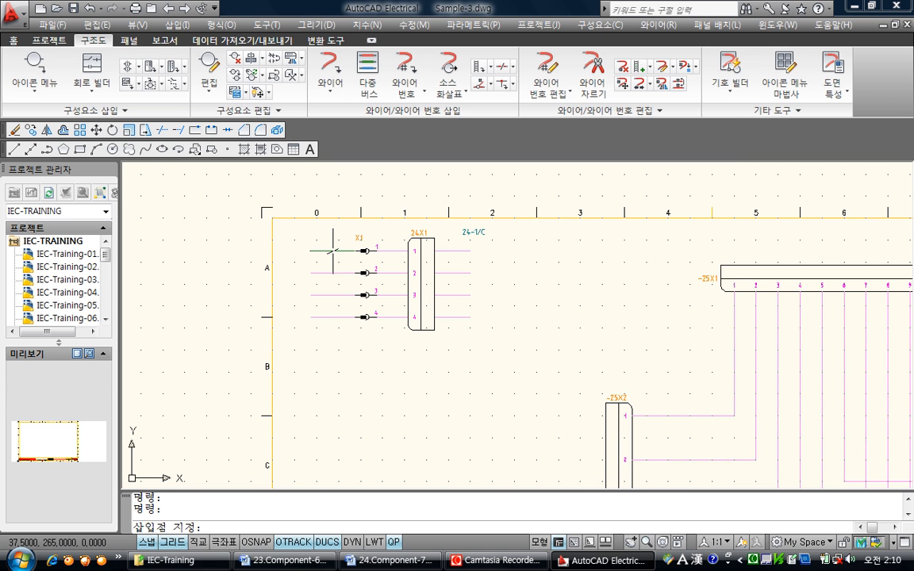
{"action": "left_click", "coordinate": [333, 251]}
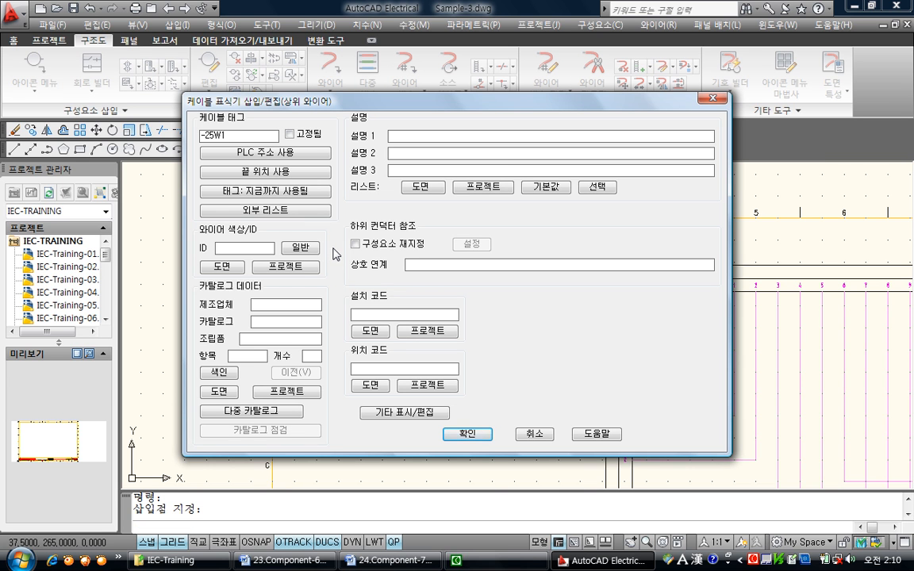
Step: Assign the ANIXTER 9-conductor cable 2A-1409 from the parts catalog to the parent marker, keeping tag -25W1 and color BLK
{"action": "left_click", "coordinate": [219, 372]}
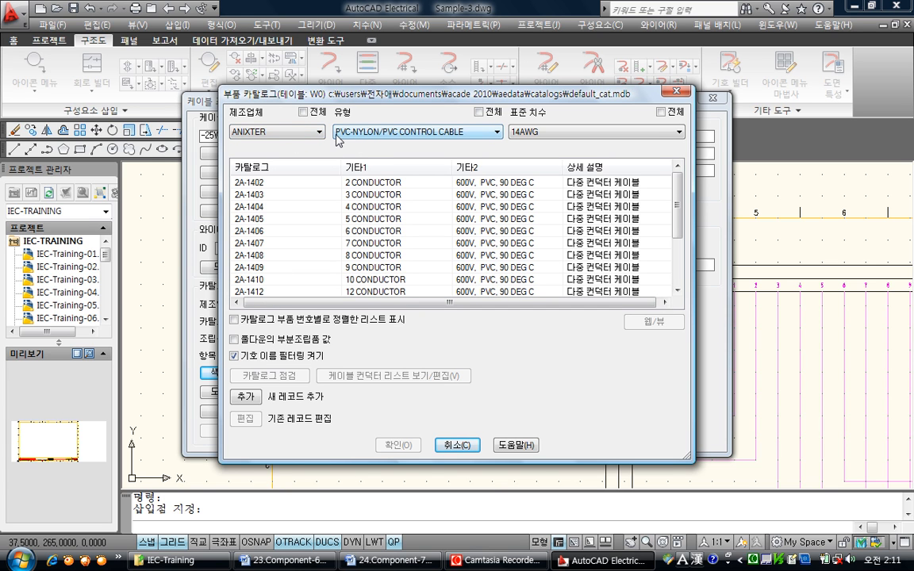
{"action": "left_click", "coordinate": [287, 269]}
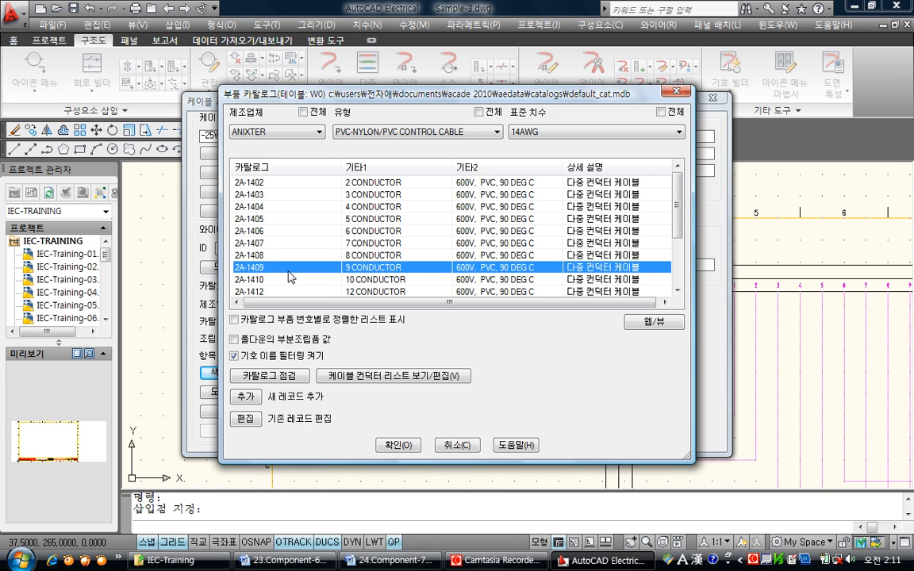
{"action": "left_click", "coordinate": [399, 444]}
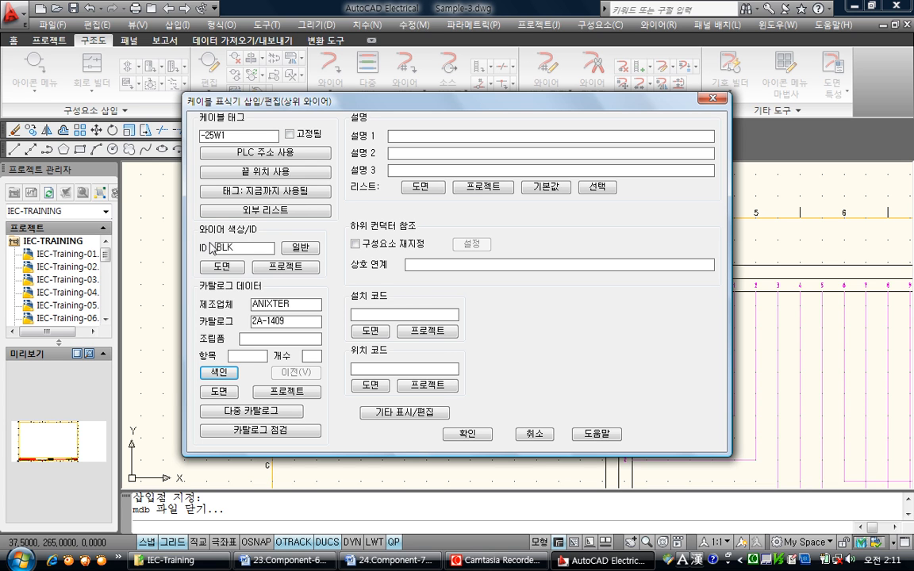
{"action": "left_click", "coordinate": [468, 434]}
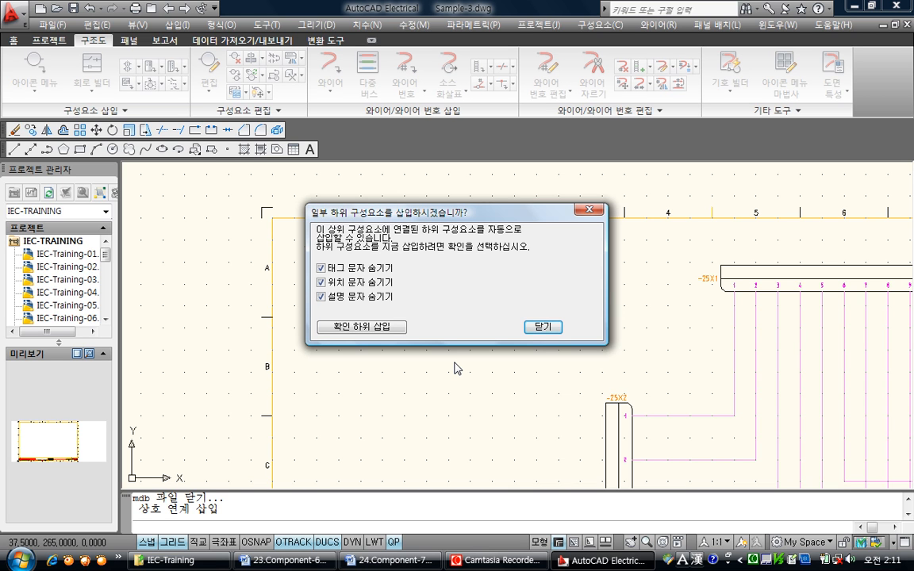
Step: Insert a child cable marker of -25W1 on the second wire with conductor color RED
{"action": "left_click", "coordinate": [392, 327]}
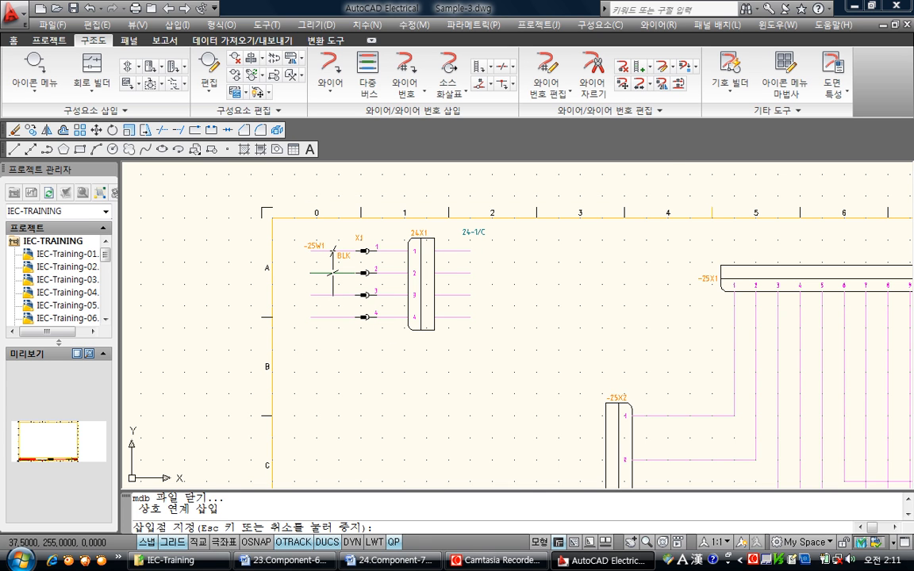
{"action": "left_click", "coordinate": [334, 273]}
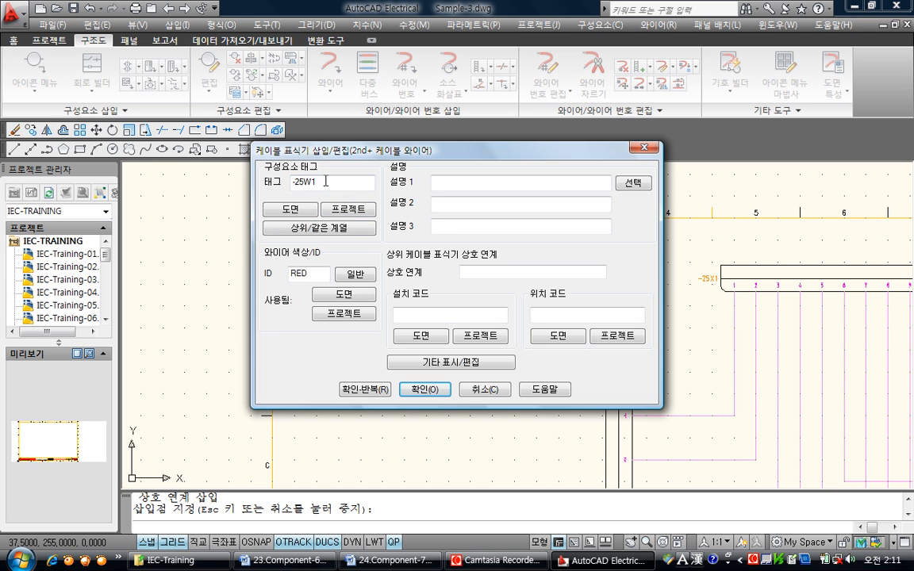
{"action": "left_click", "coordinate": [345, 275]}
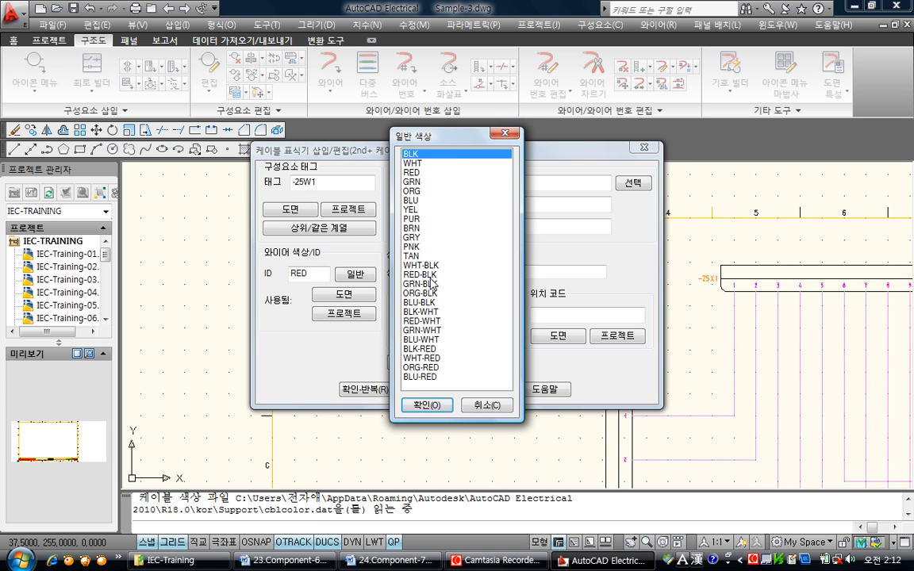
{"action": "left_click", "coordinate": [486, 405]}
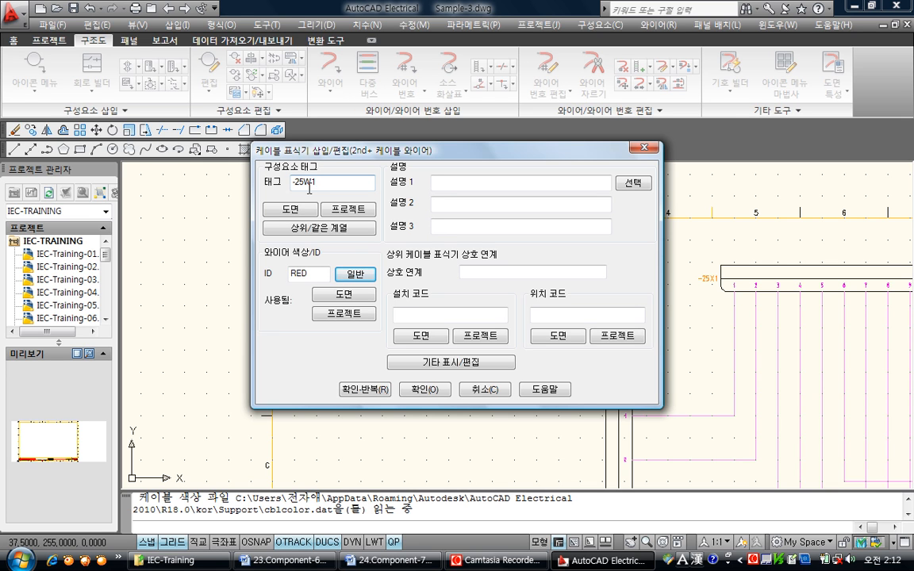
{"action": "left_click", "coordinate": [364, 389]}
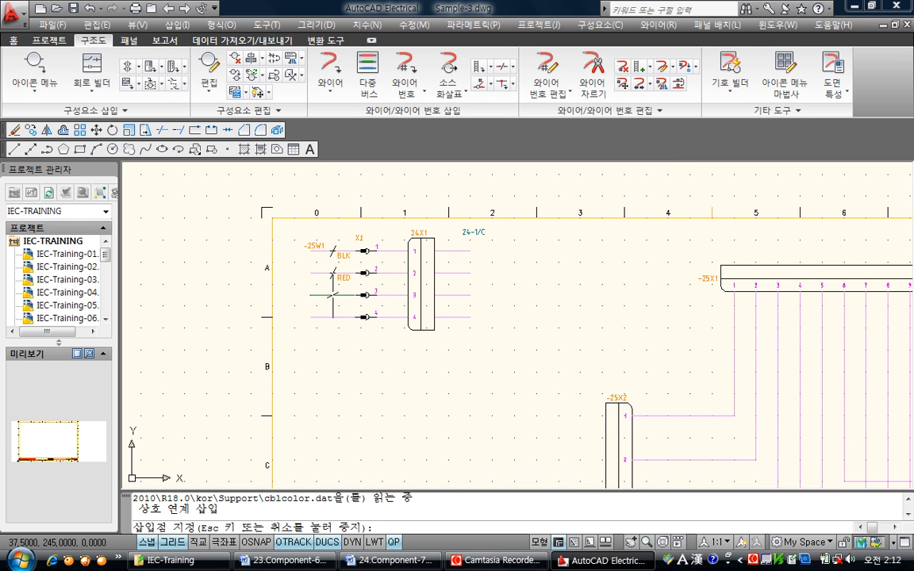
Step: Insert child markers of -25W1 on the third and fourth wires with colors BLU and ORG, and end the insertion
{"action": "left_click", "coordinate": [333, 294]}
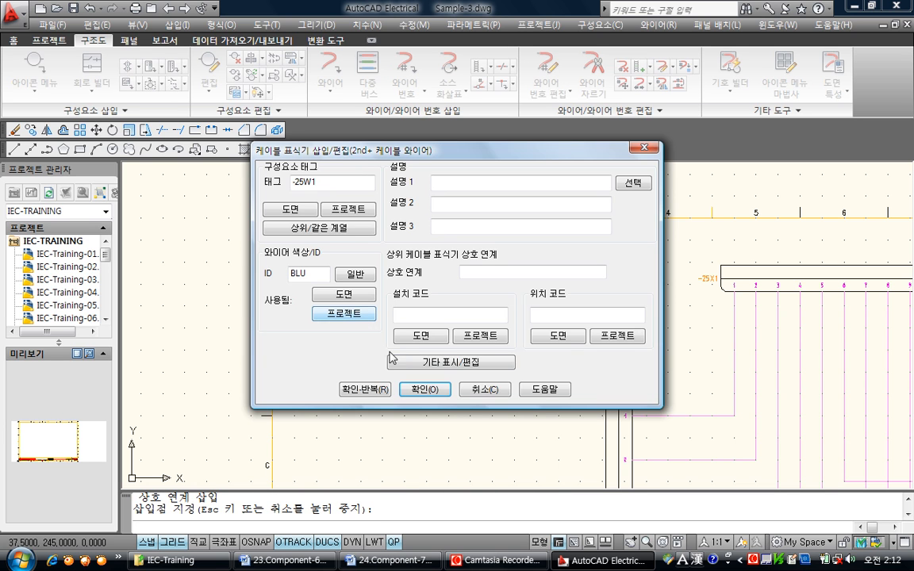
{"action": "left_click", "coordinate": [360, 389]}
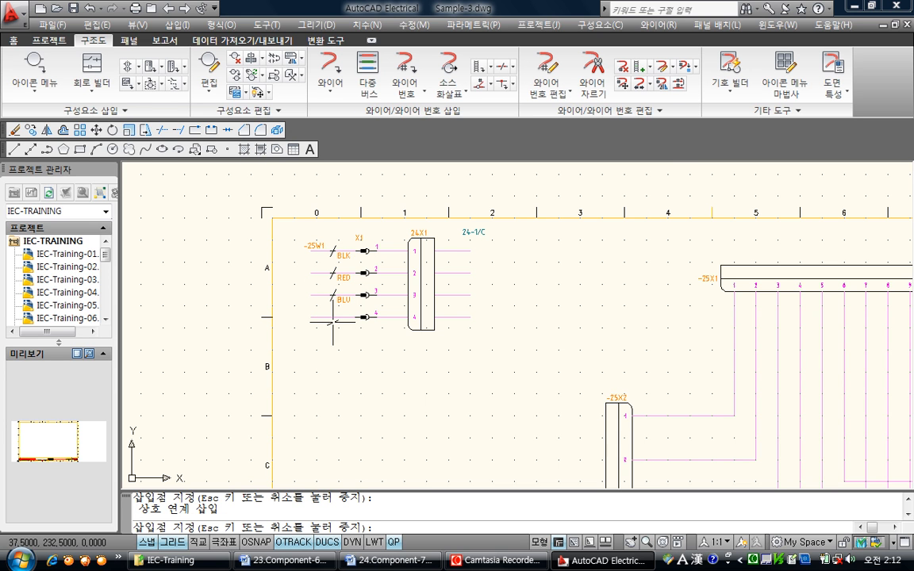
{"action": "left_click", "coordinate": [332, 318]}
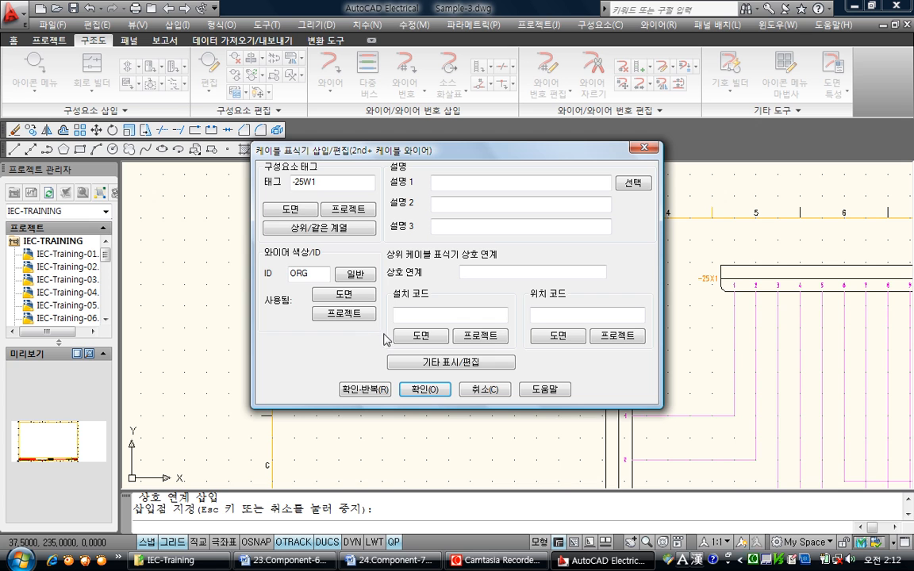
{"action": "left_click", "coordinate": [424, 389]}
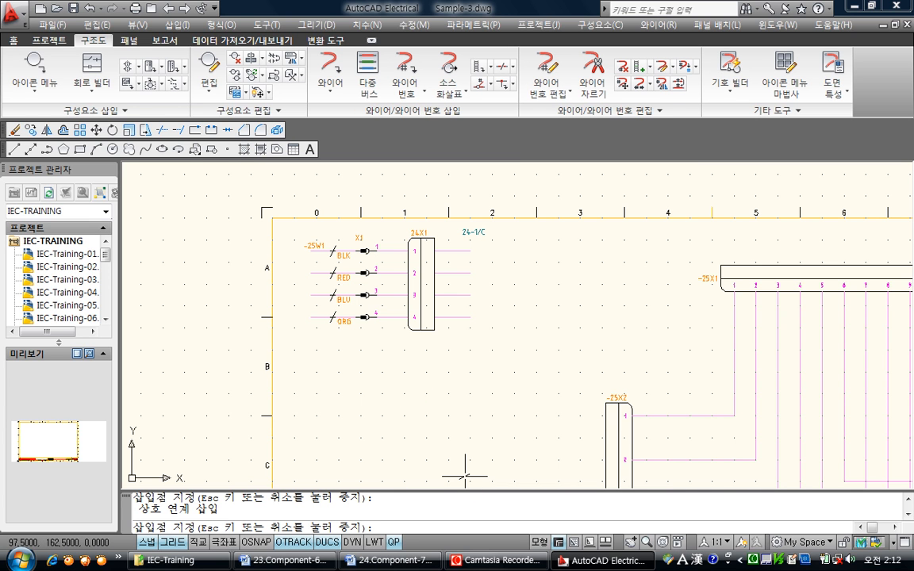
{"action": "key", "text": "Escape"}
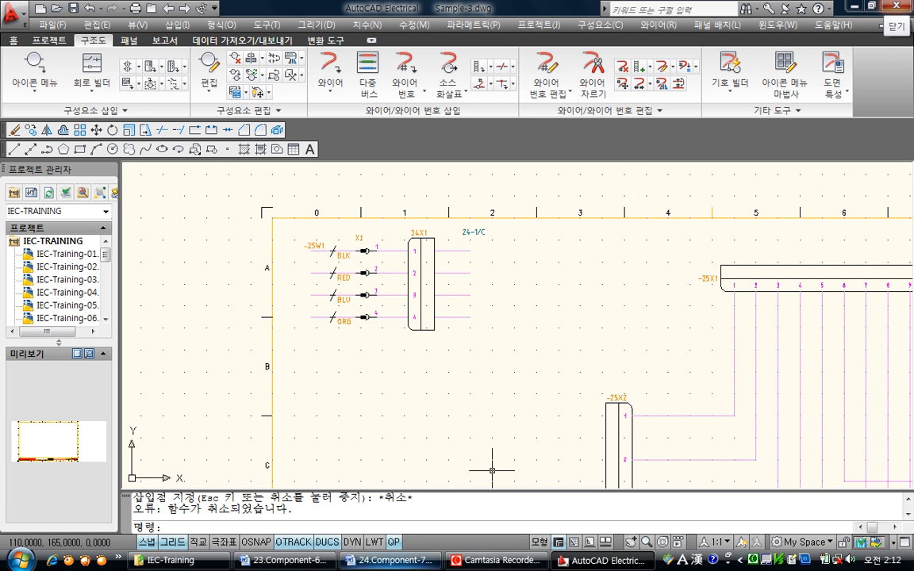
Step: Switch to the project's previous drawing, SAMPLE-2.DWG, at the four-pin connector beside terminal TB3
{"action": "left_click", "coordinate": [48, 40]}
{"action": "left_click", "coordinate": [388, 75]}
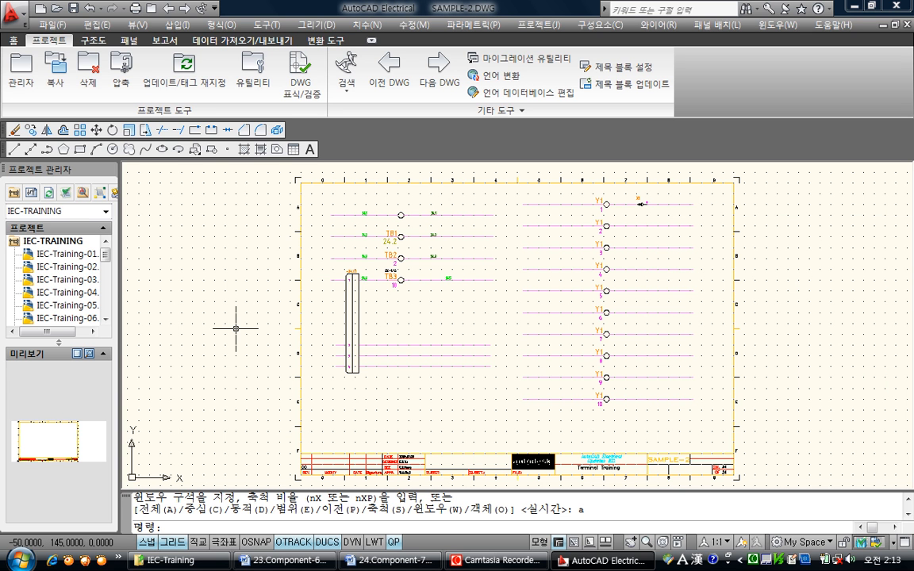
{"action": "scroll", "coordinate": [292, 327], "scroll_direction": "up", "scroll_amount": 3}
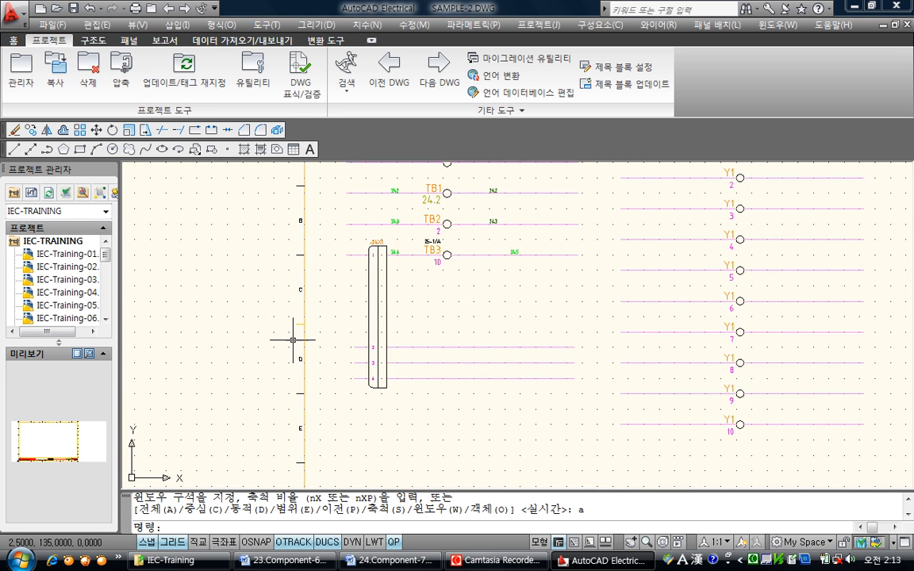
{"action": "middle_click_drag", "start_coordinate": [298, 324], "coordinate": [268, 357]}
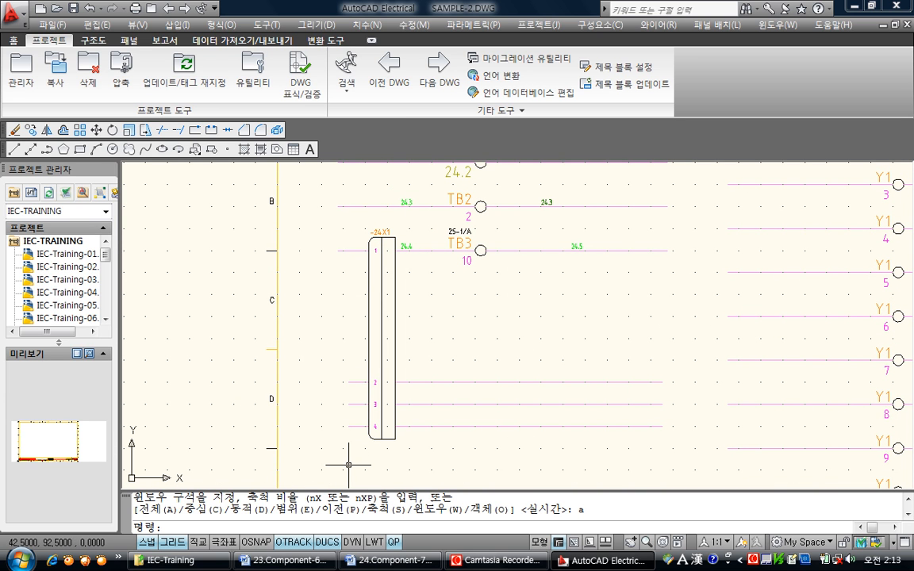
{"action": "left_click", "coordinate": [87, 40]}
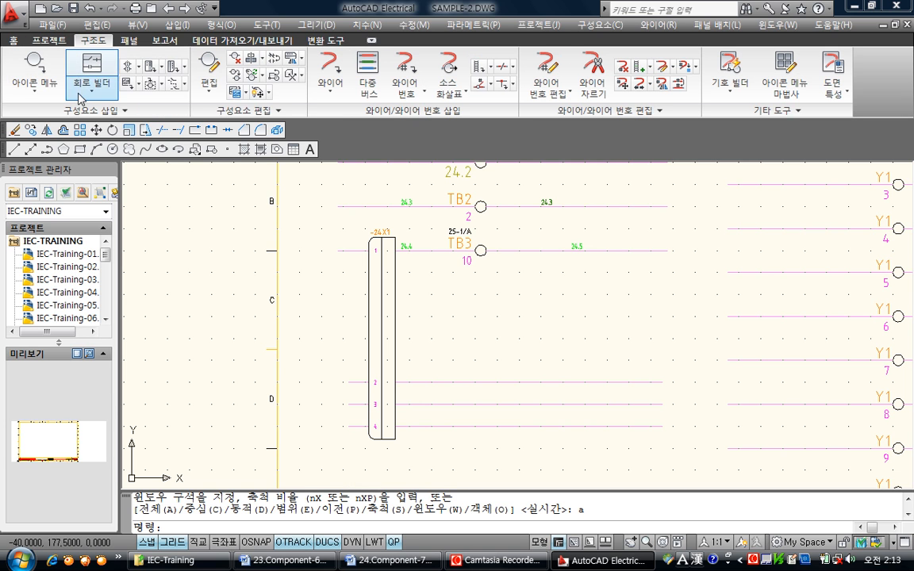
{"action": "left_click", "coordinate": [135, 68]}
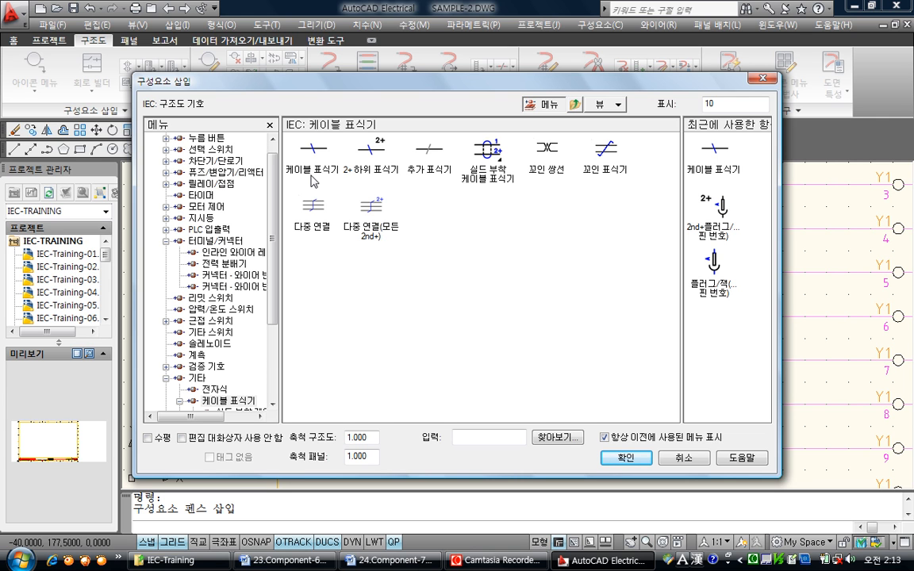
{"action": "left_click", "coordinate": [372, 156]}
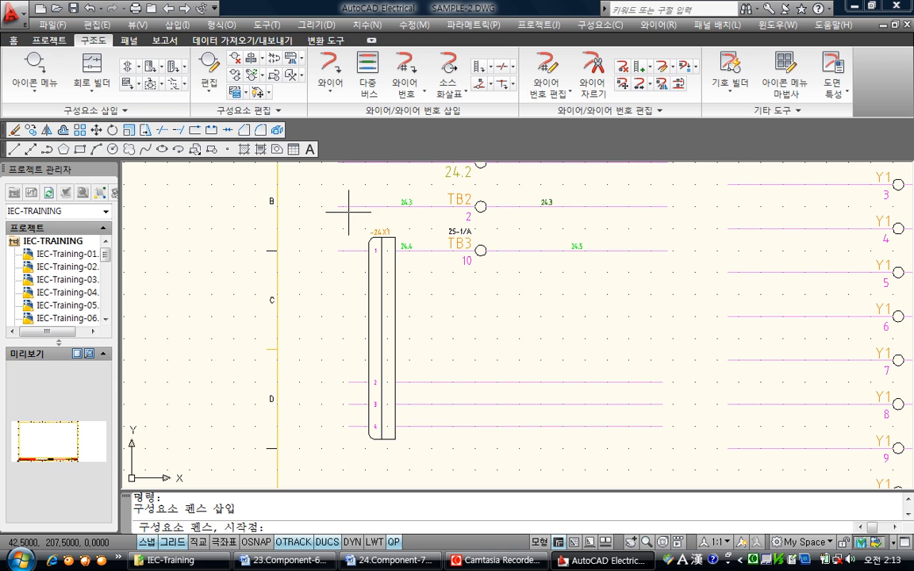
{"action": "left_click", "coordinate": [349, 238]}
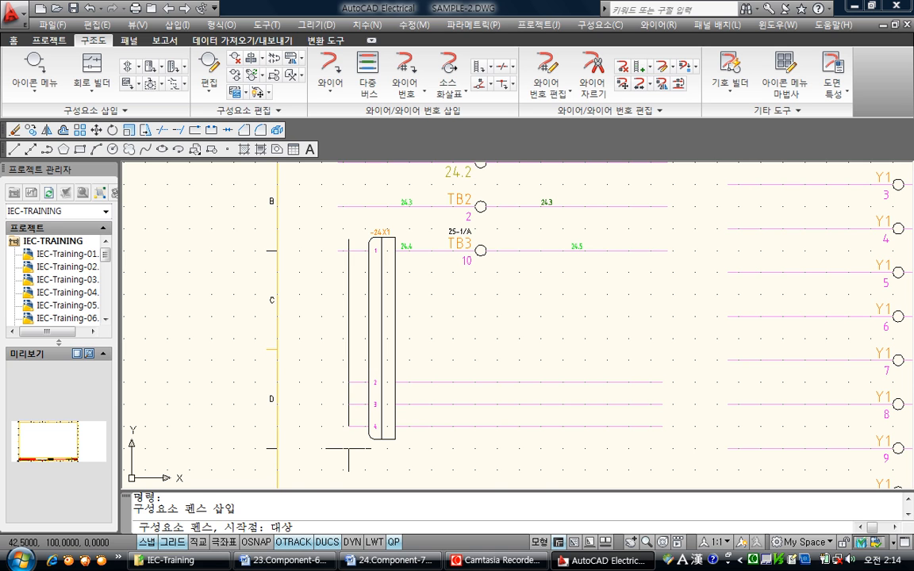
{"action": "key", "text": "Escape"}
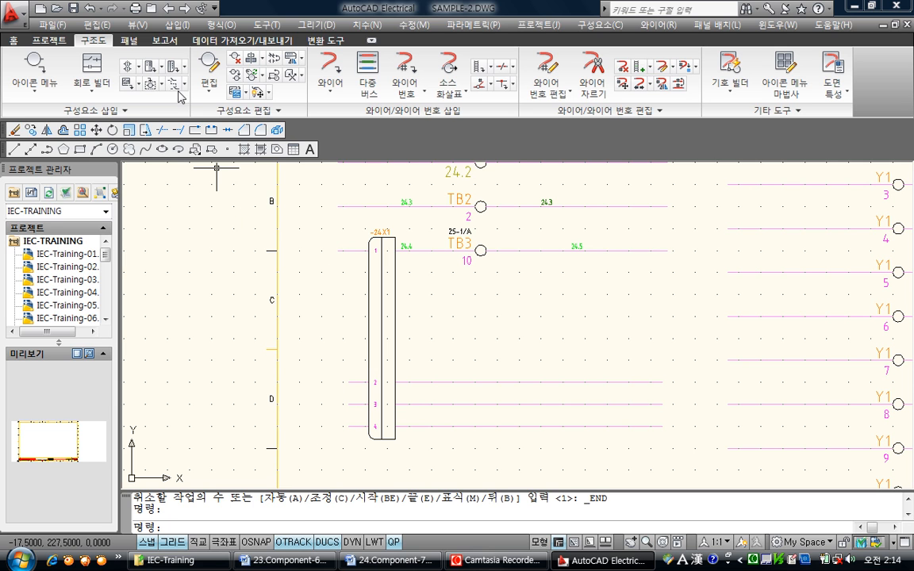
Step: Multi-insert 2+ child cable markers with a fence across the four-pin connector's wires, keeping the marker on the first wire
{"action": "right_click", "coordinate": [254, 226]}
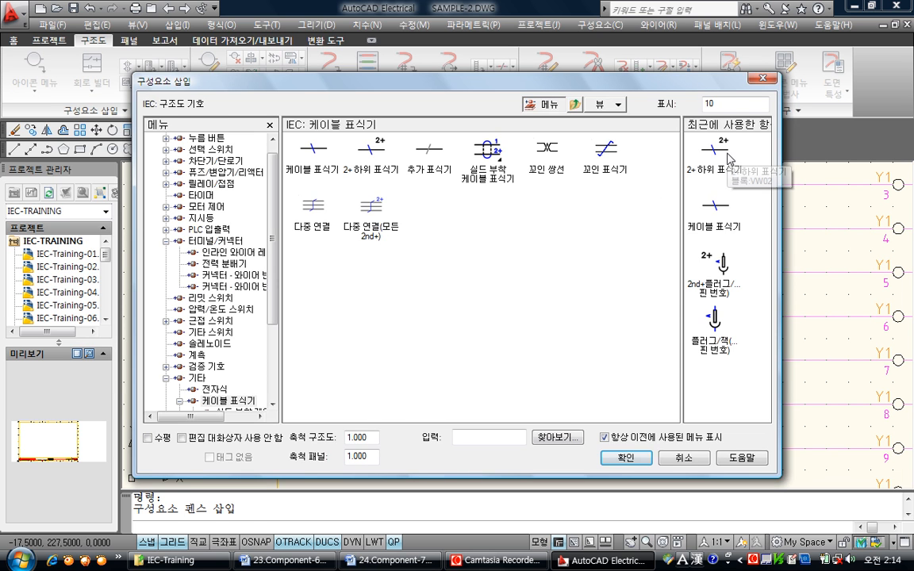
{"action": "left_click", "coordinate": [710, 163]}
{"action": "left_click", "coordinate": [355, 246]}
{"action": "left_click", "coordinate": [356, 474]}
{"action": "key", "text": "Return"}
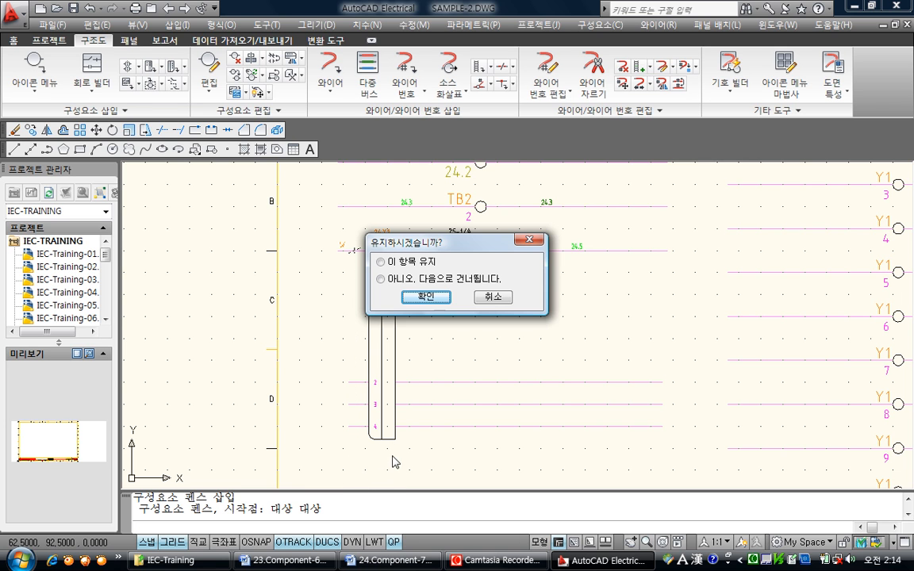
{"action": "left_click", "coordinate": [414, 299]}
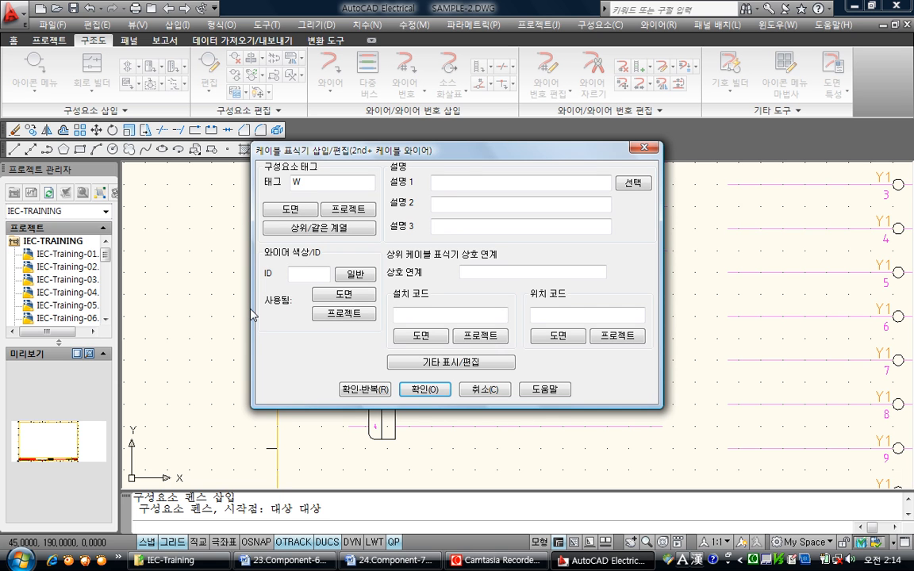
Step: Link the first wire's child marker to parent cable 25W1 from the project list, with conductor color YEL
{"action": "left_click", "coordinate": [342, 227]}
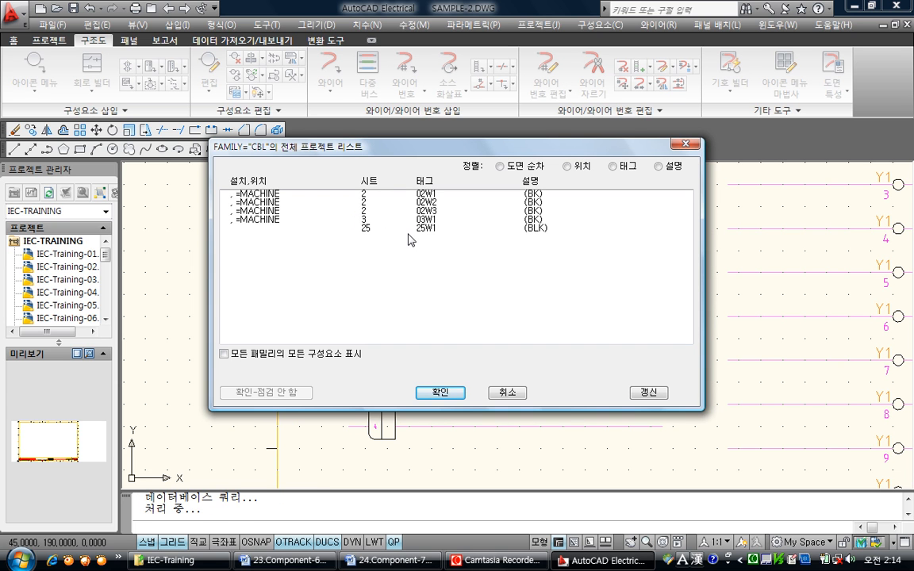
{"action": "left_click", "coordinate": [365, 229]}
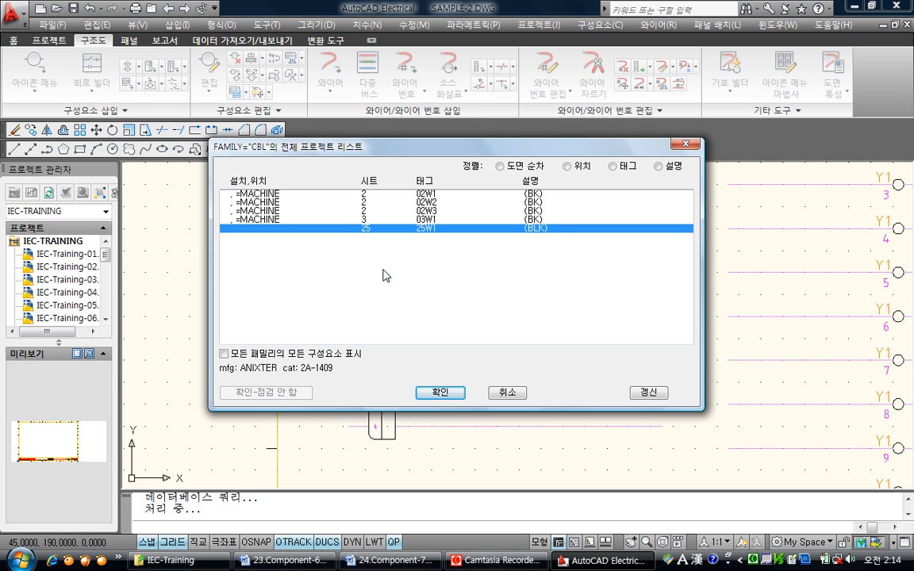
{"action": "left_click", "coordinate": [440, 393]}
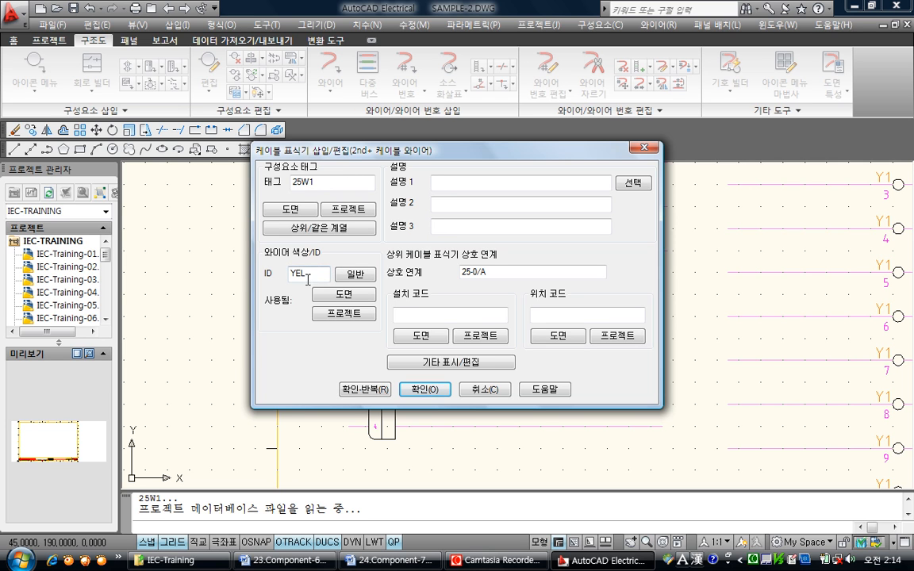
{"action": "left_click", "coordinate": [414, 389]}
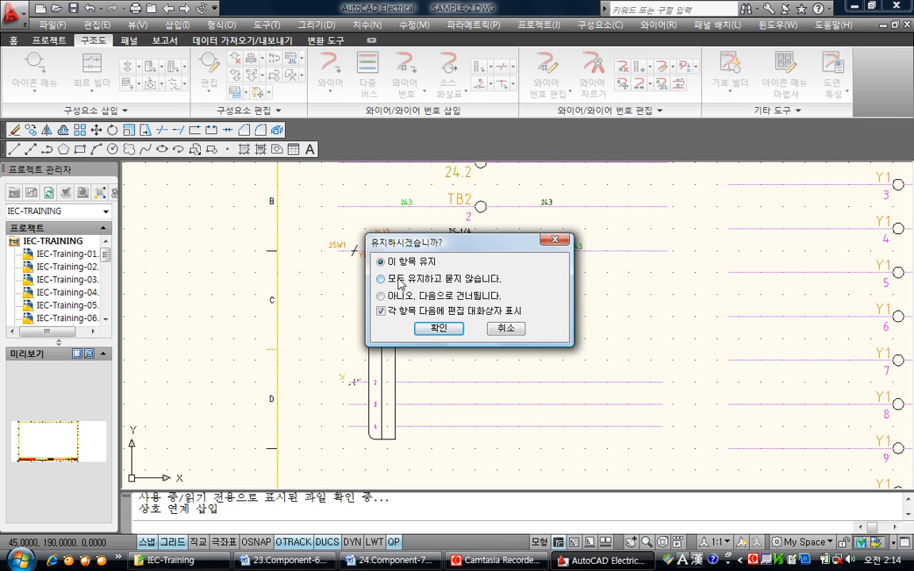
Step: Keep child markers on the remaining three wires without an edit dialog for each, assigning colors BRN, RED-BLK and BLU-BLK
{"action": "left_click", "coordinate": [381, 311]}
{"action": "left_click", "coordinate": [420, 328]}
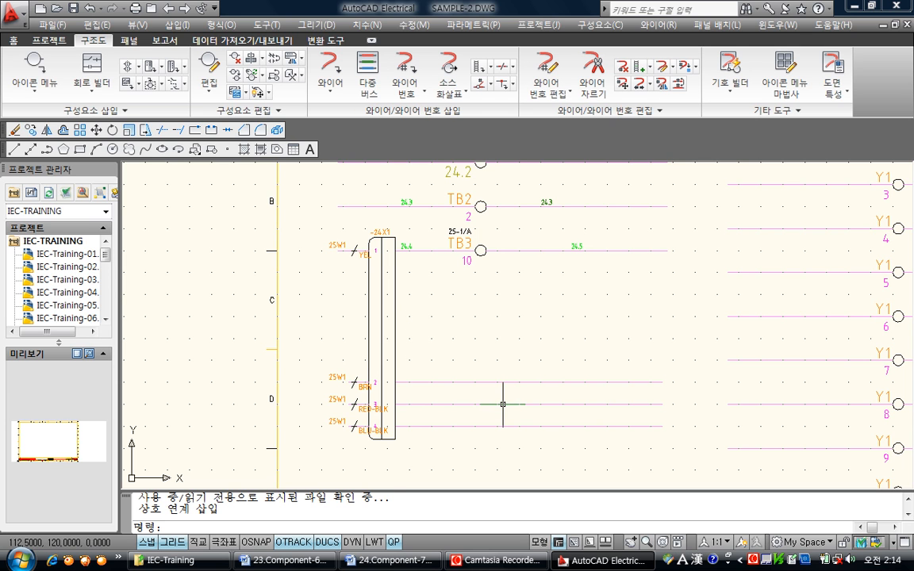
{"action": "scroll", "coordinate": [369, 401], "scroll_direction": "up", "scroll_amount": 4}
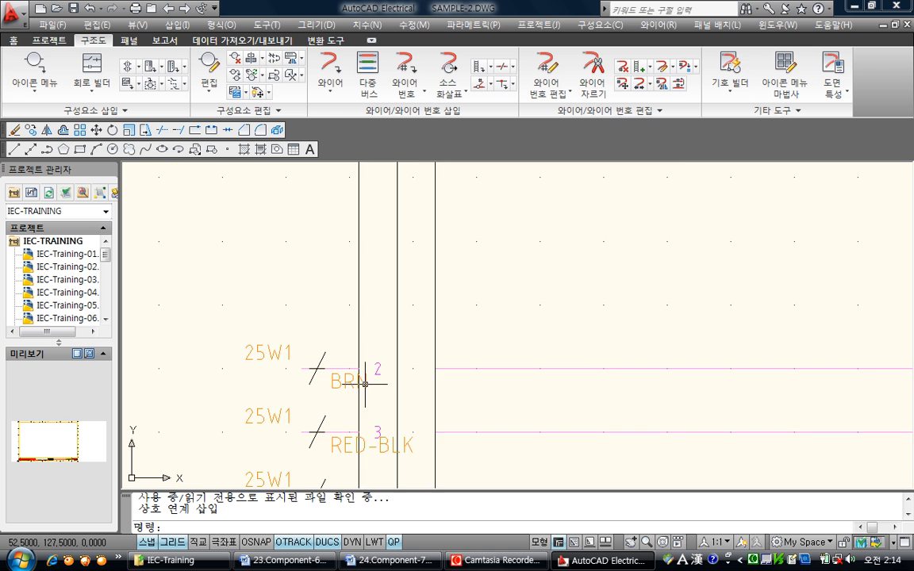
{"action": "scroll", "coordinate": [396, 351], "scroll_direction": "down", "scroll_amount": 5}
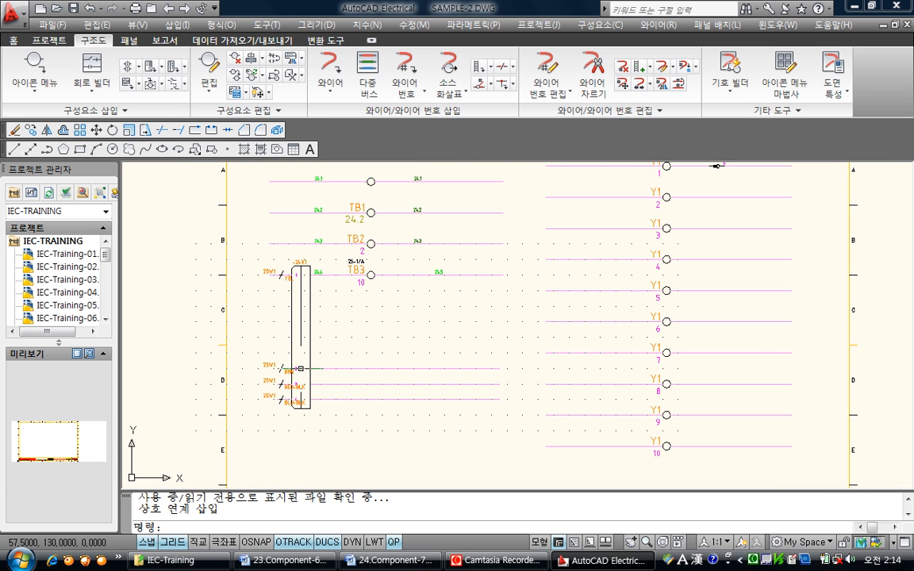
{"action": "scroll", "coordinate": [337, 373], "scroll_direction": "down", "scroll_amount": 4}
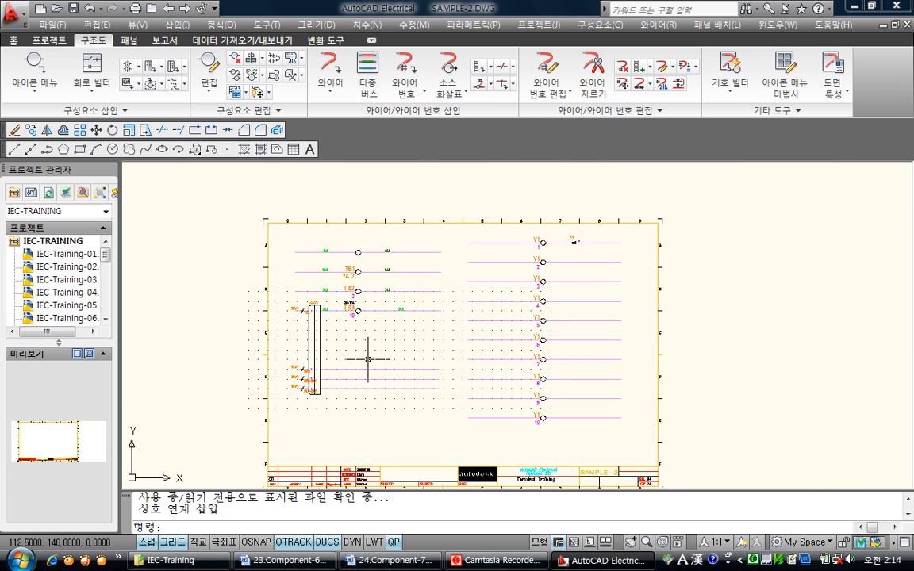
{"action": "scroll", "coordinate": [367, 357], "scroll_direction": "down", "scroll_amount": 1}
{"action": "middle_click_drag", "start_coordinate": [296, 337], "coordinate": [304, 360]}
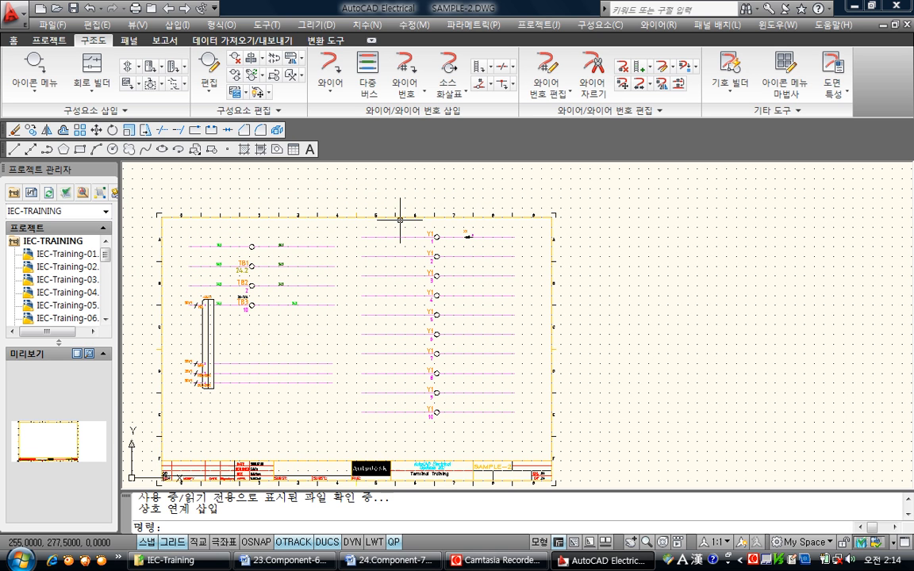
Step: Switch to the project's next drawing, SAMPLE-3.DWG, at connectors -25X2 and -25X3
{"action": "left_click", "coordinate": [49, 39]}
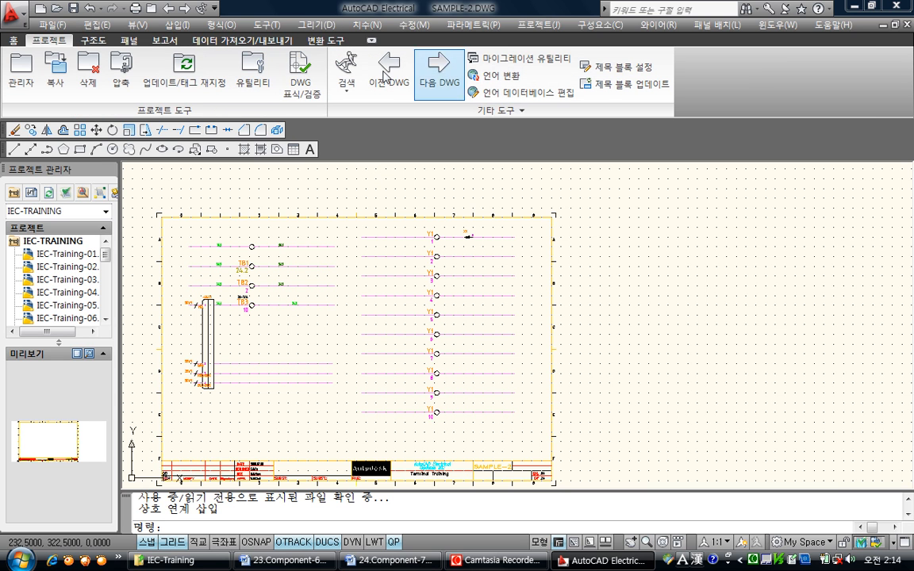
{"action": "left_click", "coordinate": [442, 73]}
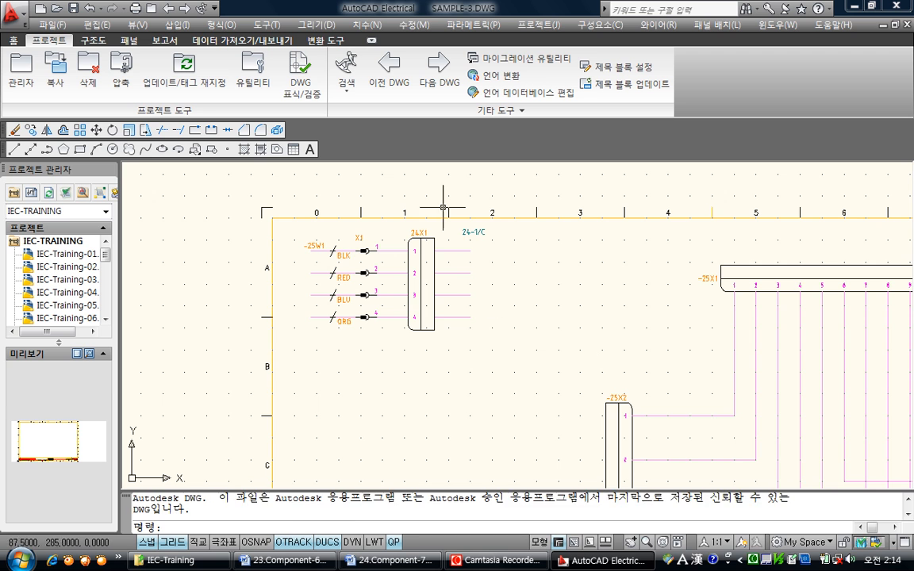
{"action": "scroll", "coordinate": [547, 364], "scroll_direction": "down", "scroll_amount": 3}
{"action": "middle_click_drag", "start_coordinate": [547, 364], "coordinate": [385, 260]}
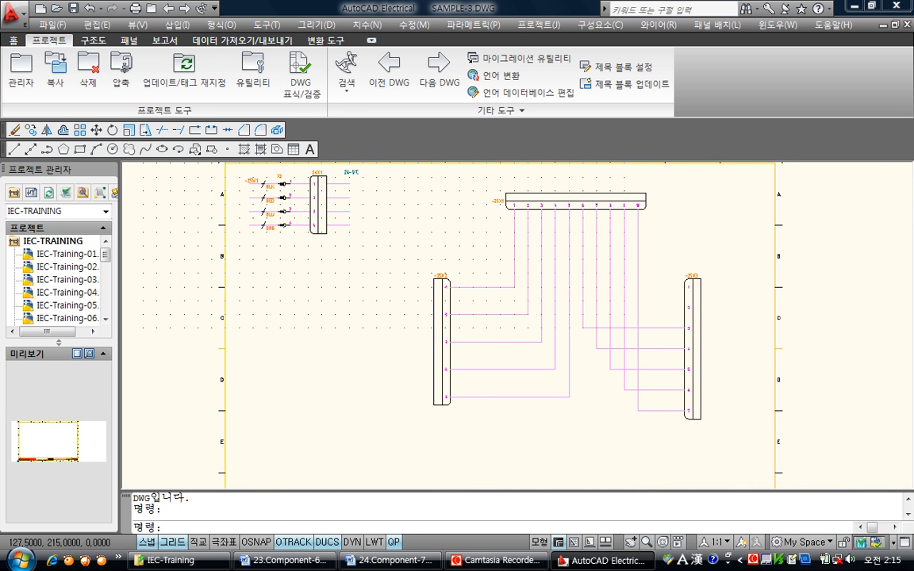
{"action": "middle_click_drag", "start_coordinate": [412, 307], "coordinate": [346, 303]}
{"action": "scroll", "coordinate": [346, 303], "scroll_direction": "up", "scroll_amount": 2}
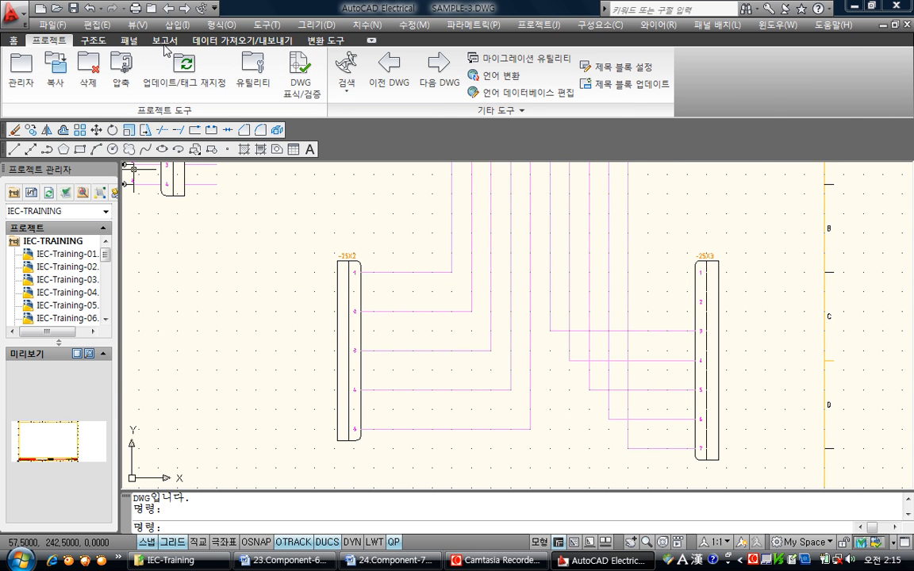
Step: Insert a shielded cable marker with a fence across the five wires leaving connector -25X2
{"action": "left_click", "coordinate": [100, 41]}
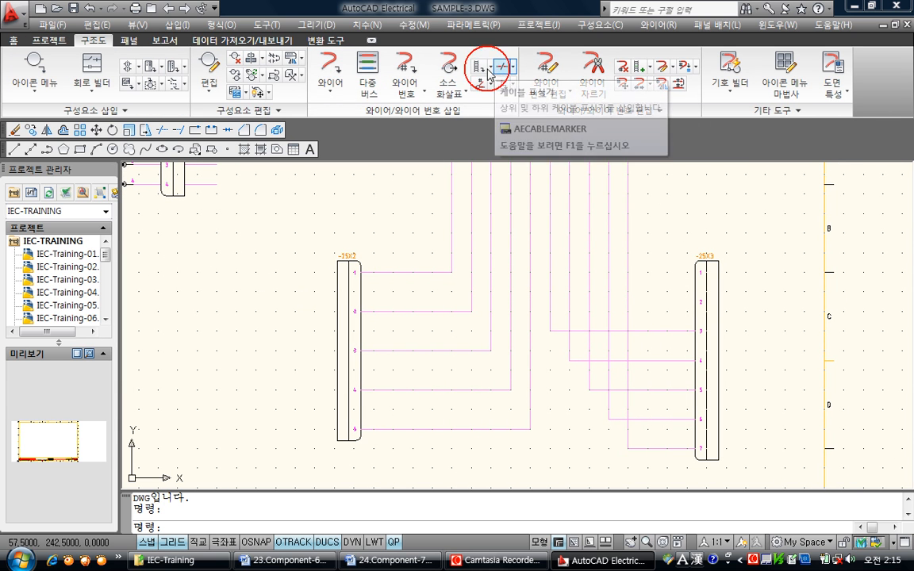
{"action": "left_click", "coordinate": [457, 94]}
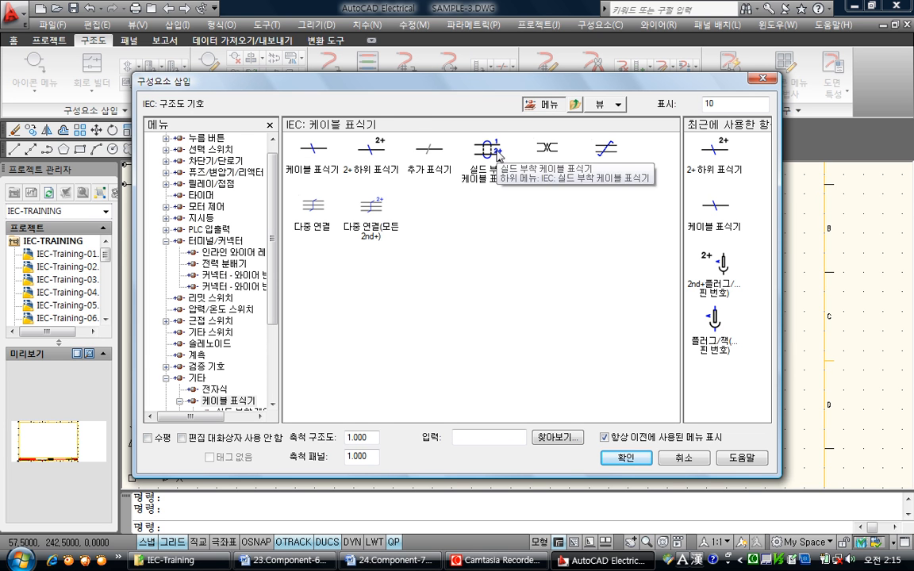
{"action": "left_click", "coordinate": [497, 154]}
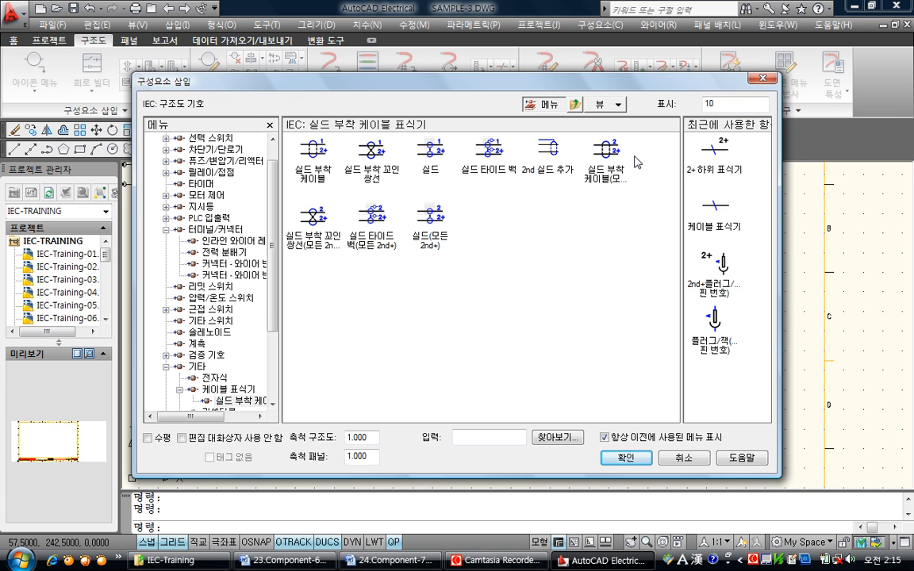
{"action": "left_click", "coordinate": [310, 180]}
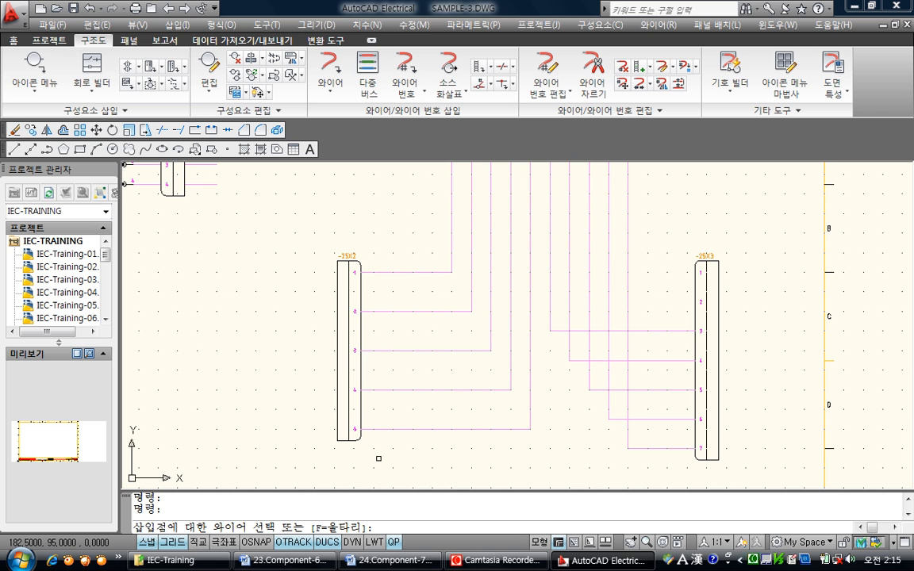
{"action": "type", "text": "f"}
{"action": "key", "text": "Return"}
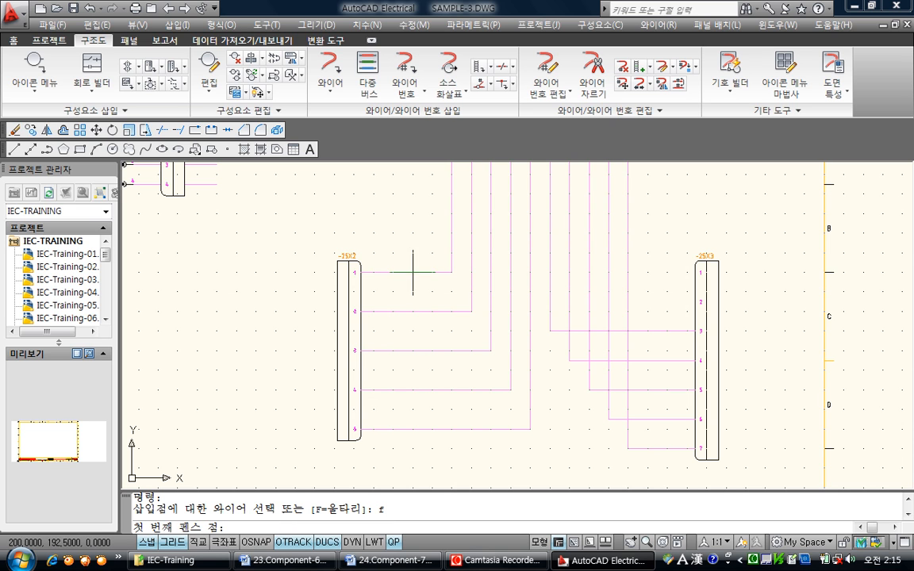
{"action": "left_click", "coordinate": [384, 256]}
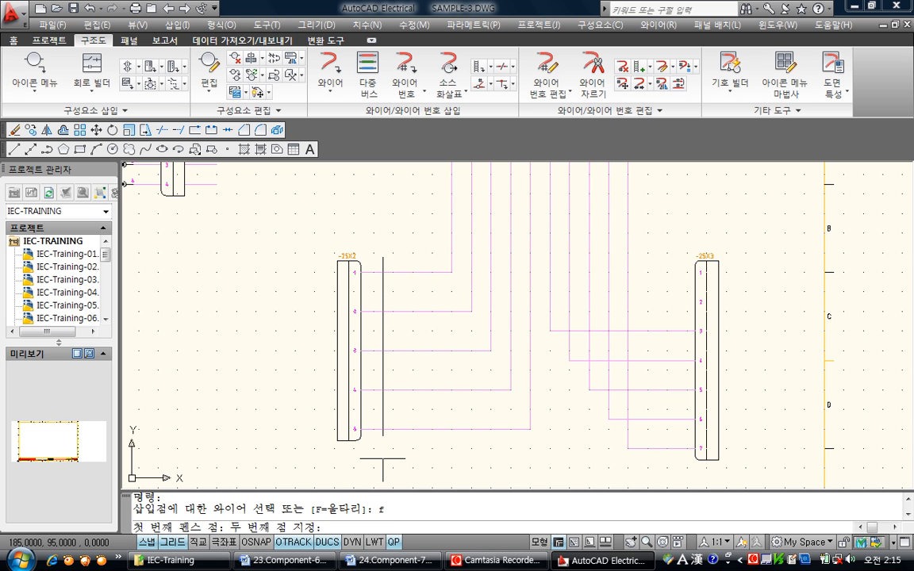
{"action": "left_click", "coordinate": [384, 458]}
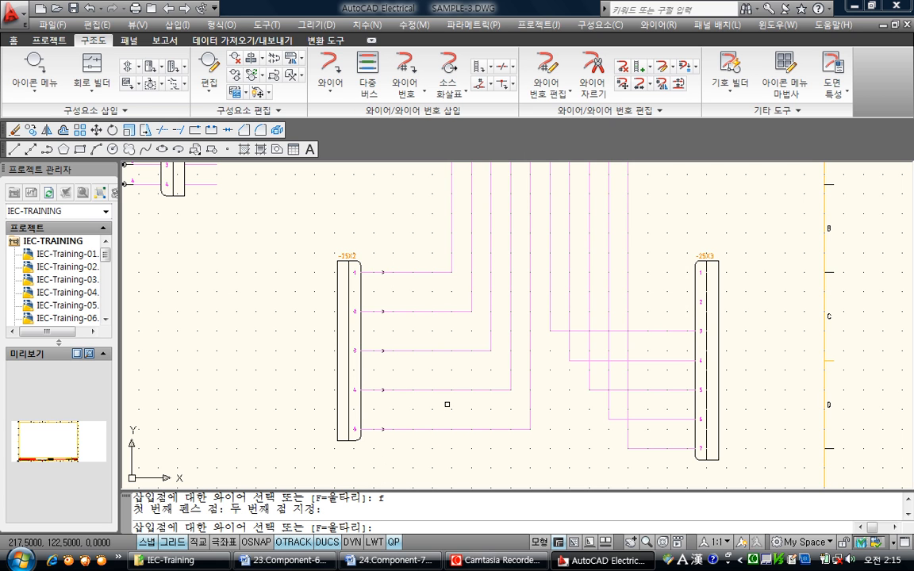
{"action": "left_click", "coordinate": [382, 272]}
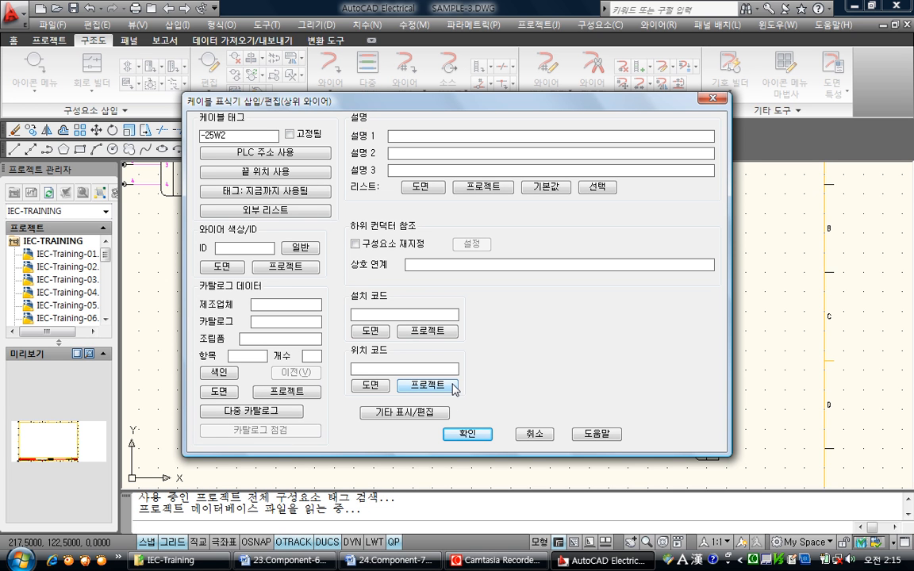
Step: Assign ANIXTER five-conductor 14AWG catalog part 2A-1405 to the new shielded cable's parent marker and accept the marker data
{"action": "mouse_move", "coordinate": [277, 104]}
{"action": "left_mouse_down"}
{"action": "mouse_move", "coordinate": [417, 108]}
{"action": "mouse_move", "coordinate": [364, 109]}
{"action": "left_mouse_up"}
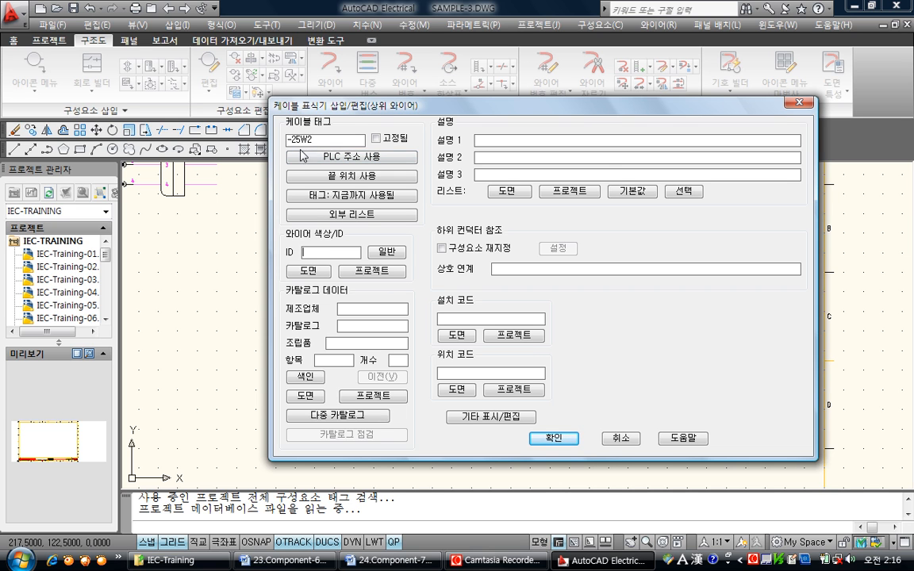
{"action": "left_click", "coordinate": [320, 416]}
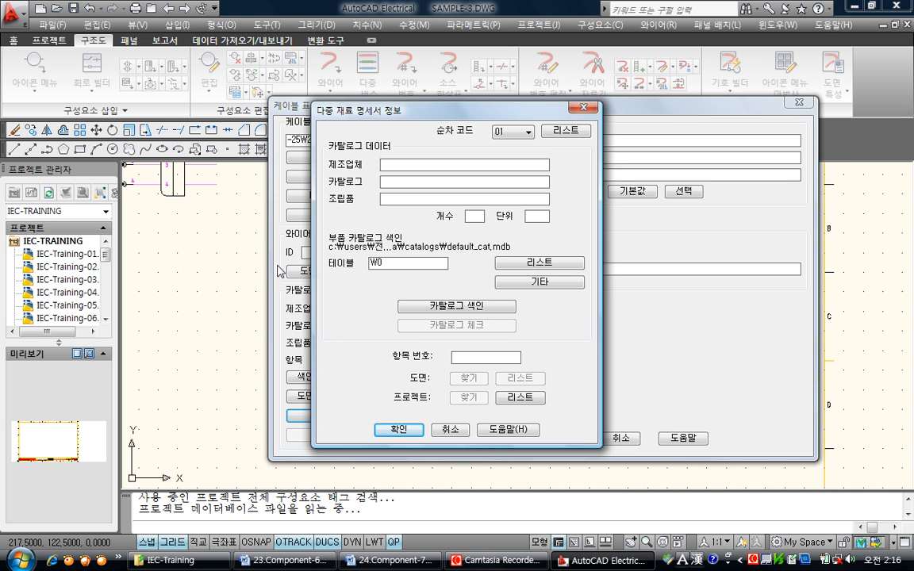
{"action": "left_click", "coordinate": [442, 429]}
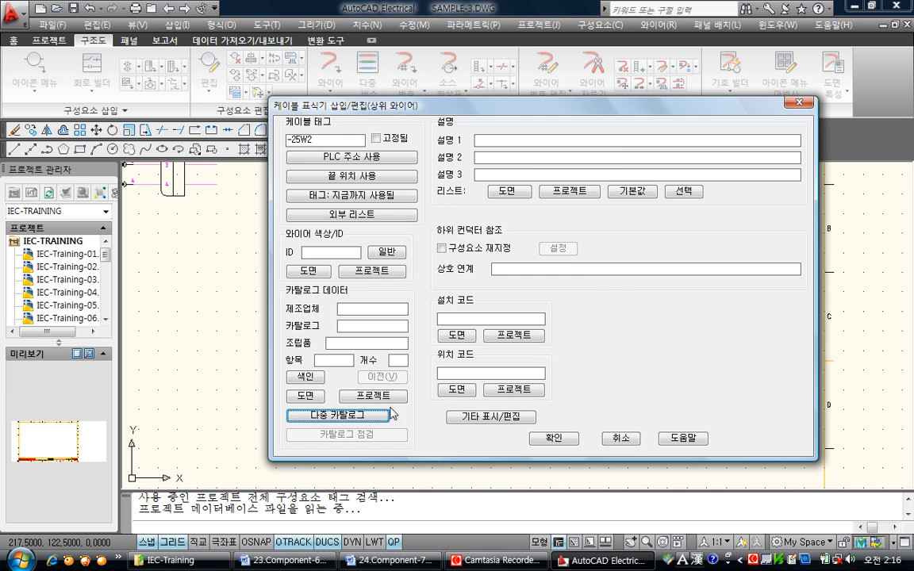
{"action": "left_click", "coordinate": [304, 378]}
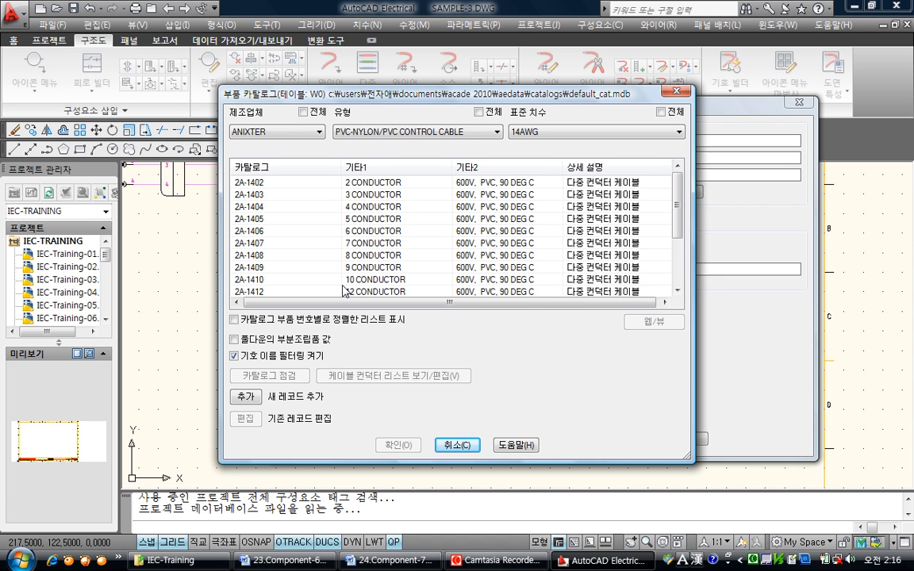
{"action": "left_click", "coordinate": [373, 221]}
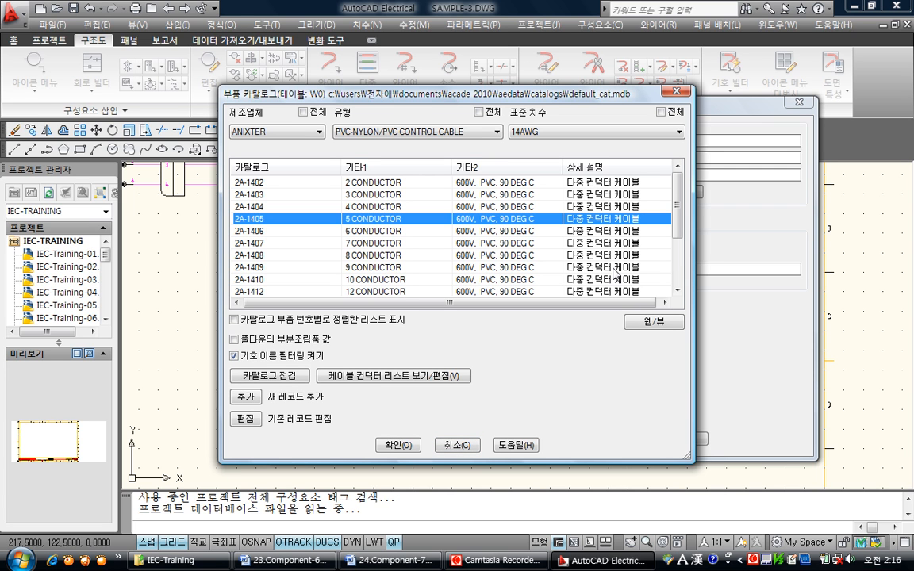
{"action": "left_click", "coordinate": [397, 445]}
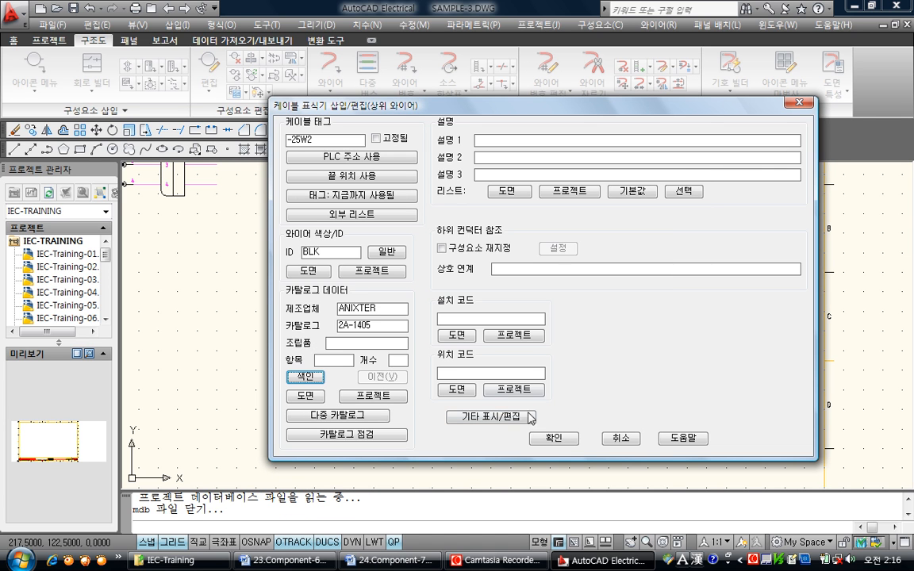
{"action": "left_click", "coordinate": [553, 438]}
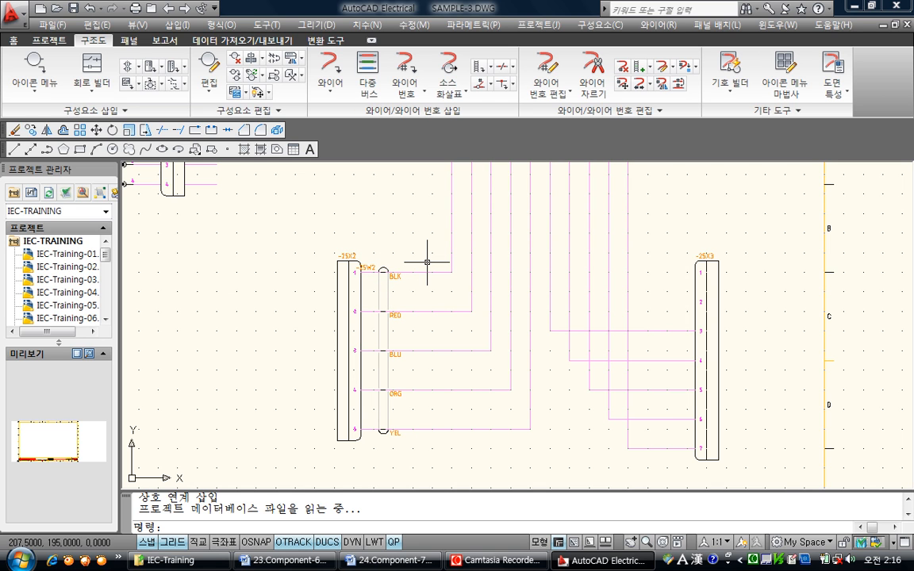
Step: Add a second shield to the existing shielded cable marker, placing it across the same five wires farther from connector -25X2
{"action": "left_click", "coordinate": [500, 68]}
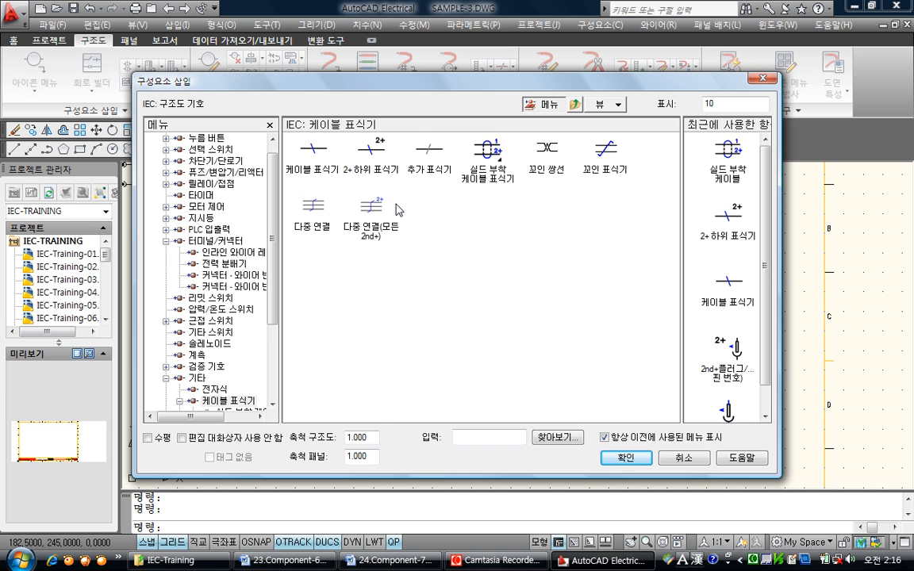
{"action": "left_click", "coordinate": [484, 149]}
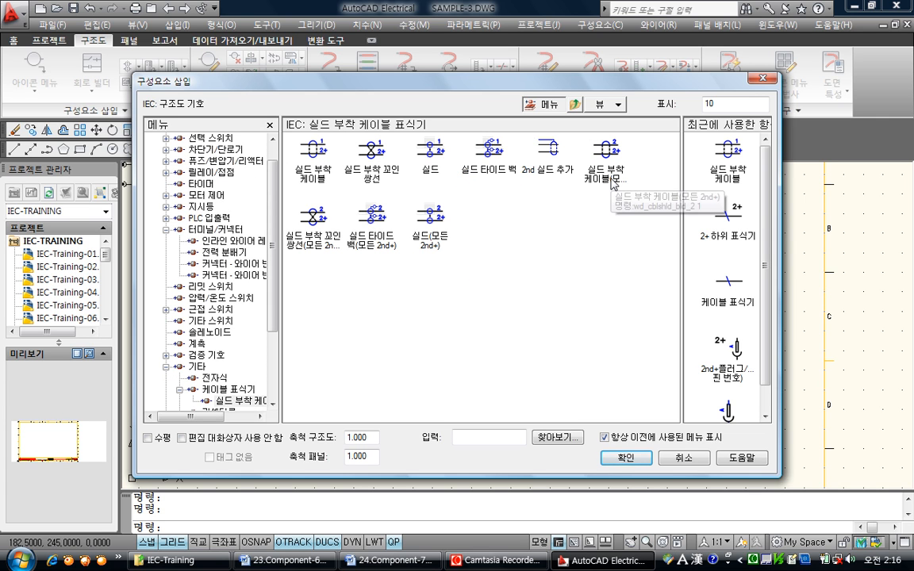
{"action": "left_click", "coordinate": [548, 159]}
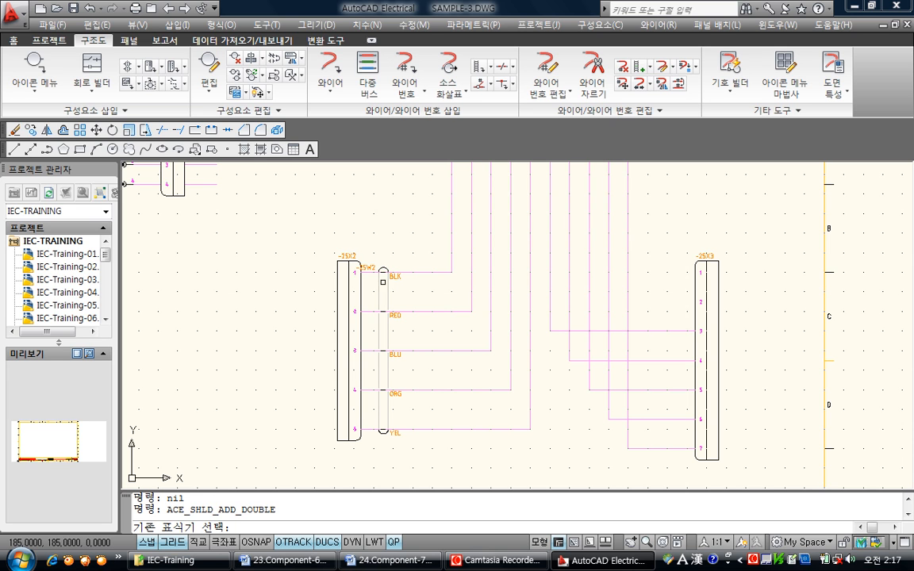
{"action": "left_click", "coordinate": [384, 270]}
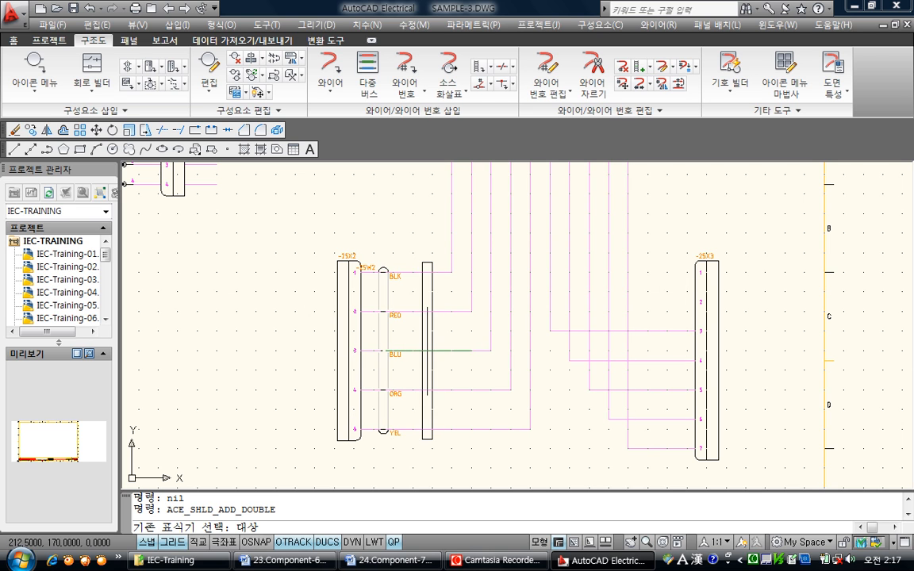
{"action": "left_click", "coordinate": [437, 312]}
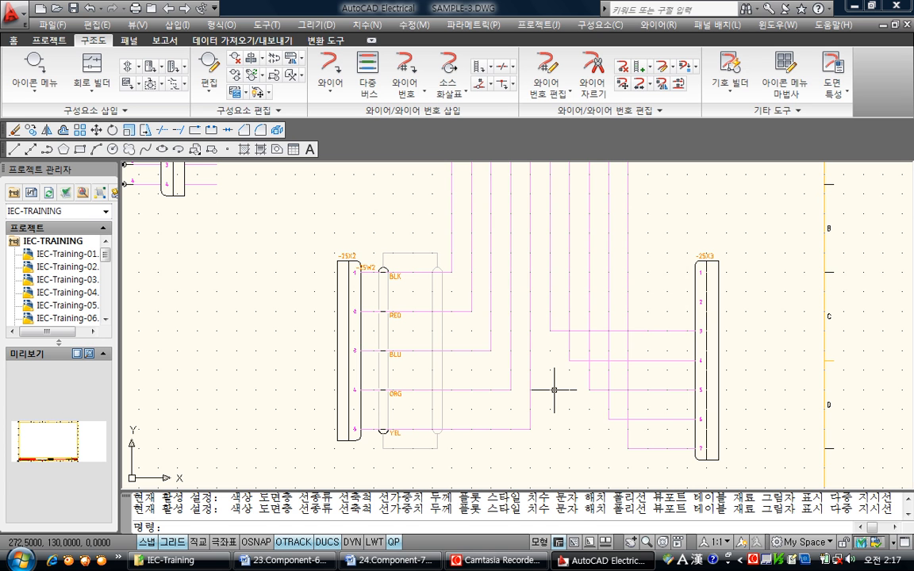
{"action": "type", "text": "z"}
{"action": "key", "text": "Return"}
{"action": "type", "text": "a"}
{"action": "key", "text": "Return"}
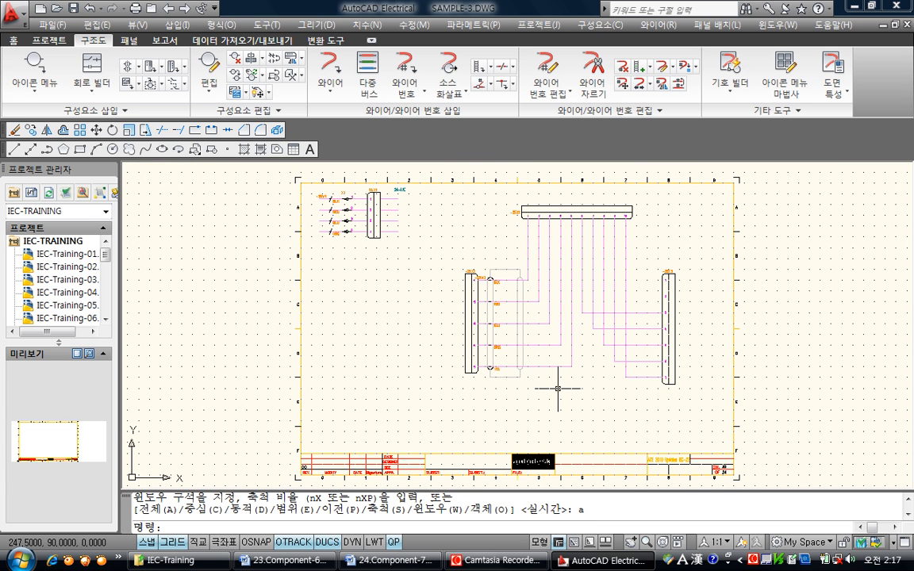